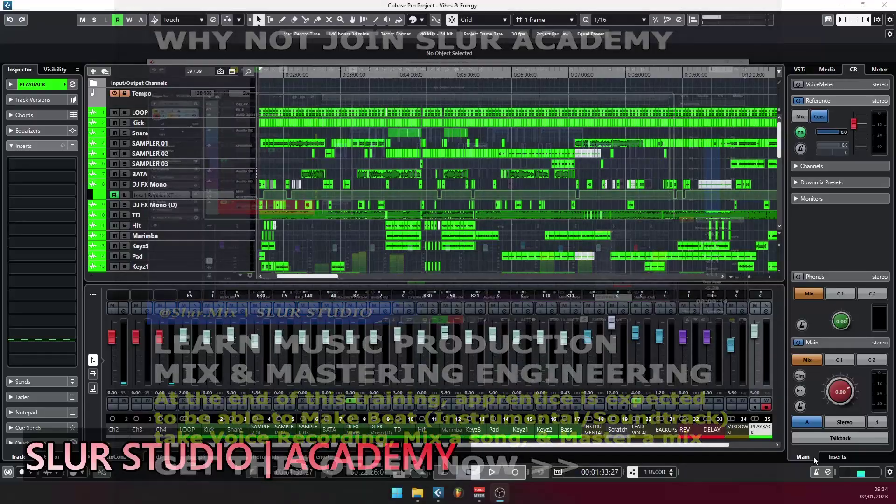
{"action": "scroll", "coordinate": [472, 190], "scroll_direction": "down", "scroll_amount": 8}
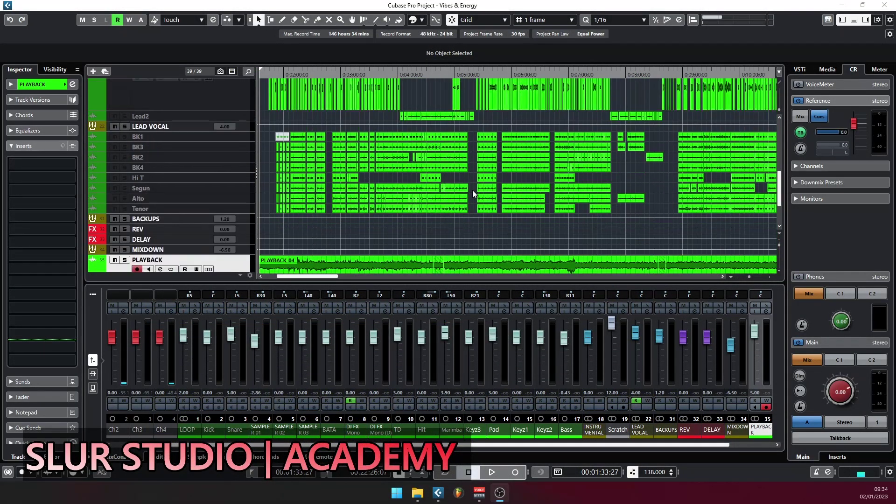
{"action": "scroll", "coordinate": [473, 190], "scroll_direction": "up", "scroll_amount": 8}
{"action": "scroll", "coordinate": [471, 185], "scroll_direction": "down", "scroll_amount": 5}
{"action": "scroll", "coordinate": [290, 171], "scroll_direction": "up", "scroll_amount": 3}
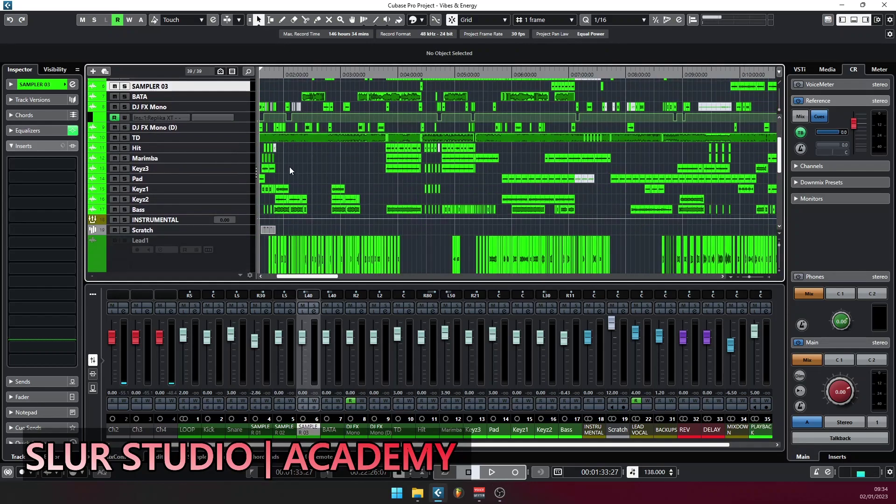
{"action": "scroll", "coordinate": [286, 167], "scroll_direction": "up", "scroll_amount": 3}
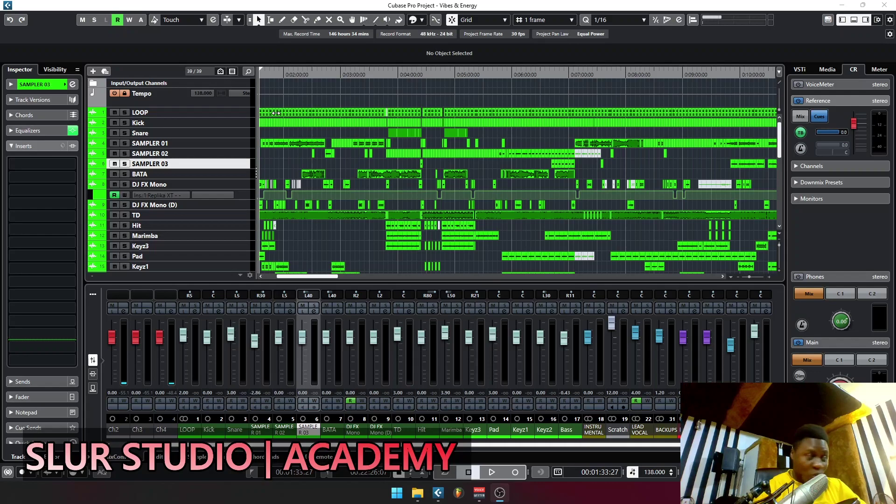
{"action": "left_click", "coordinate": [304, 163]}
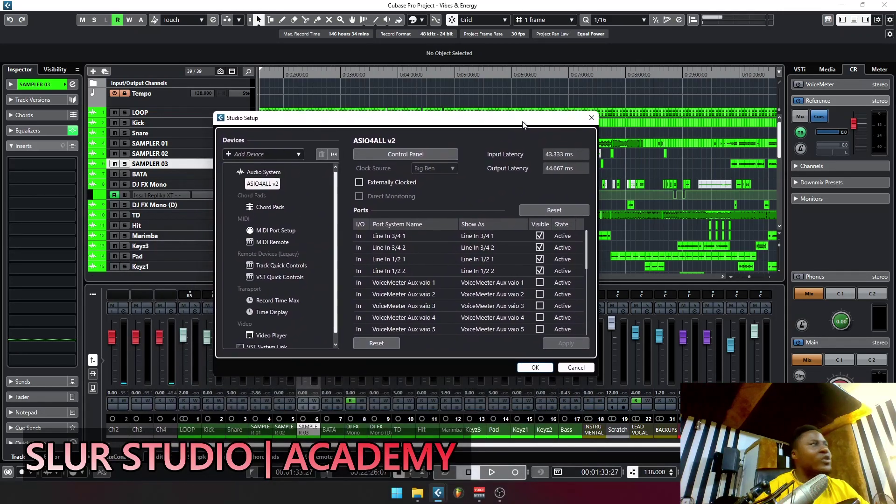
Step: Examine the available ASIO drivers and the audio system settings in Studio Setup
{"action": "left_click_drag", "start_coordinate": [522, 132], "coordinate": [537, 102]}
{"action": "left_click", "coordinate": [277, 148]}
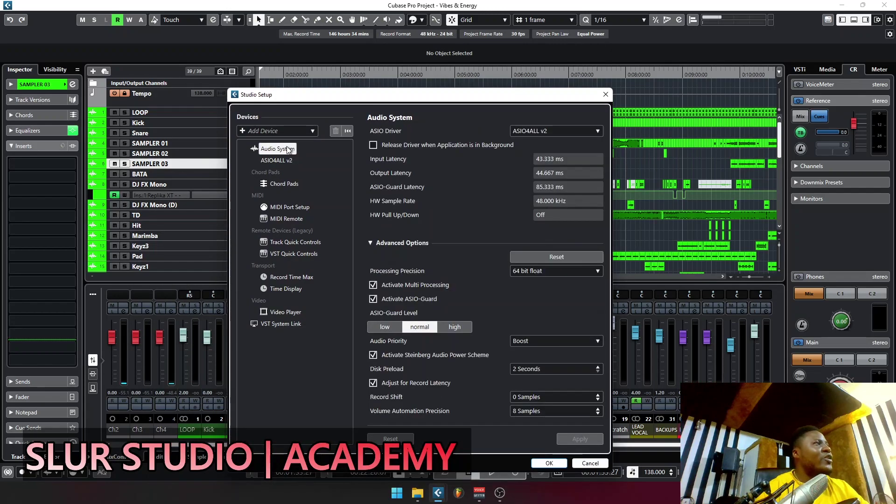
{"action": "left_click", "coordinate": [586, 133]}
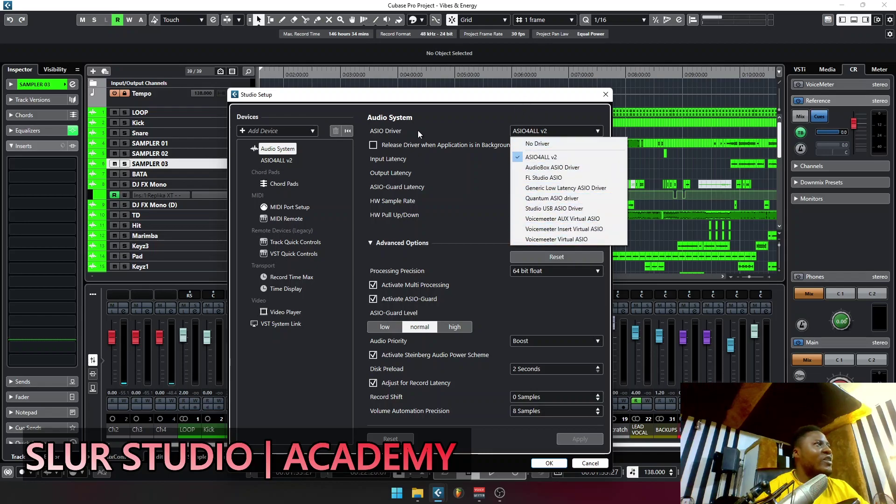
{"action": "left_click", "coordinate": [446, 129]}
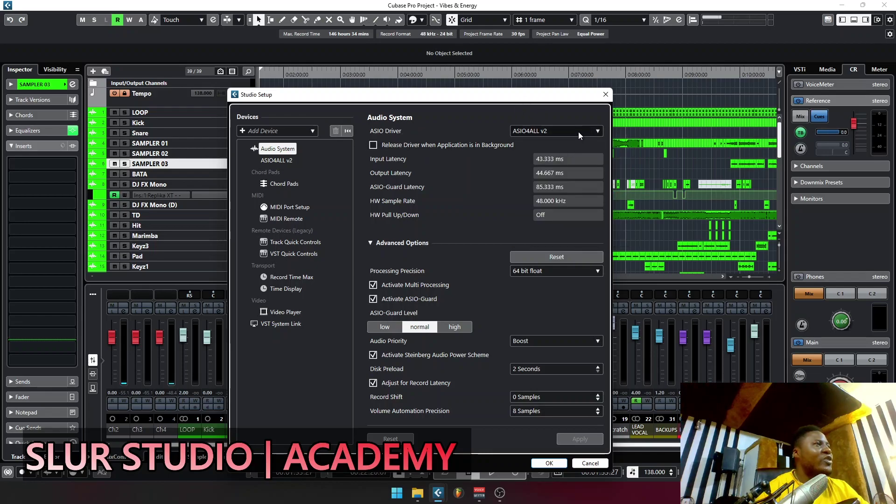
{"action": "left_click", "coordinate": [556, 132]}
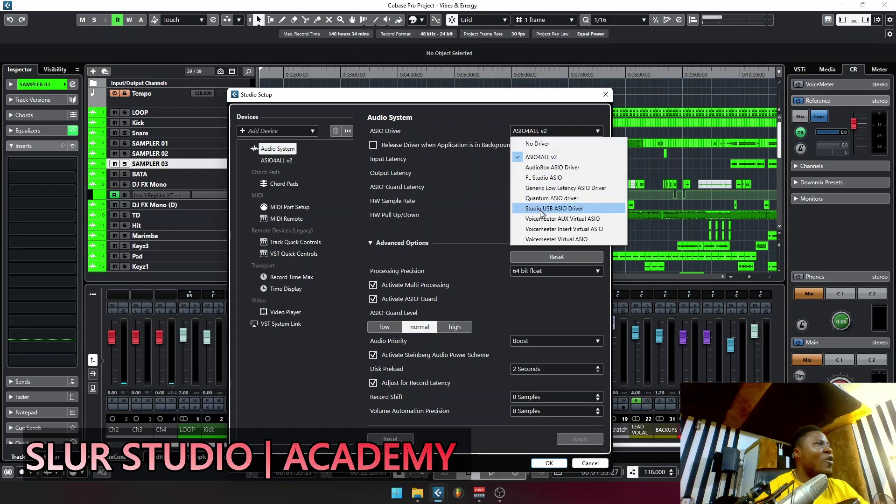
{"action": "left_click_drag", "start_coordinate": [471, 94], "coordinate": [511, 85]}
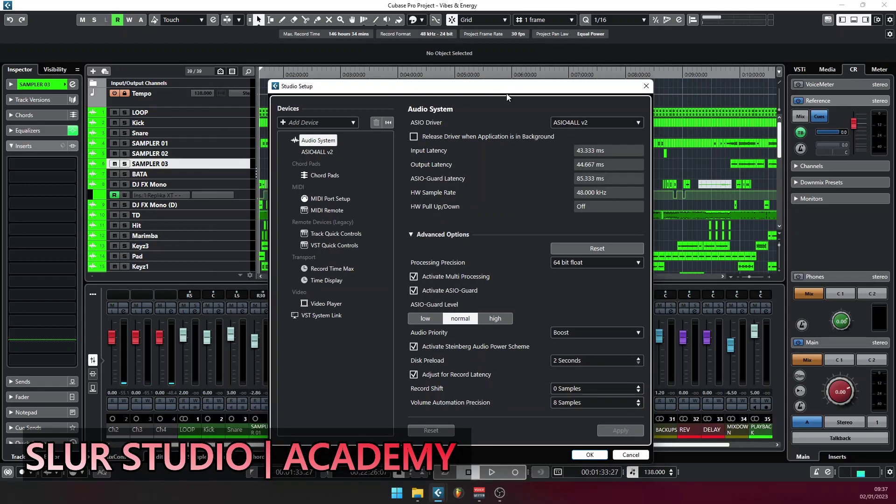
{"action": "left_click_drag", "start_coordinate": [551, 91], "coordinate": [577, 71]}
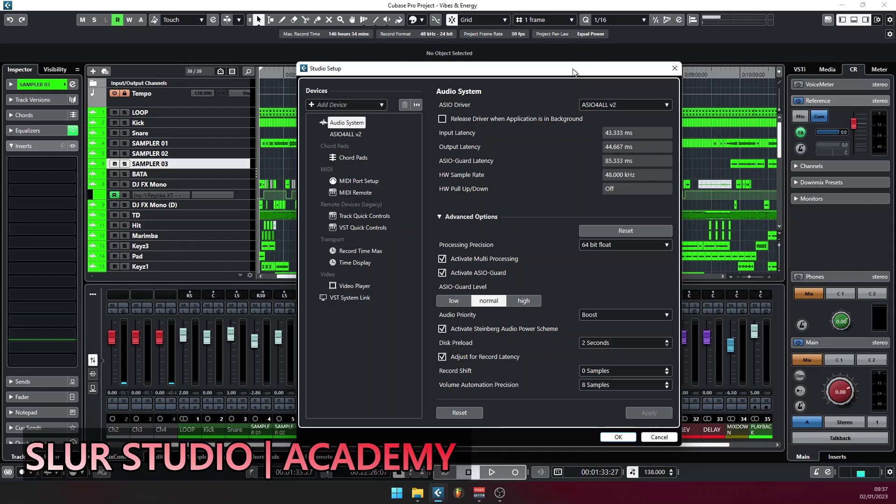
{"action": "left_click_drag", "start_coordinate": [573, 73], "coordinate": [502, 65]}
{"action": "left_click", "coordinate": [542, 97]}
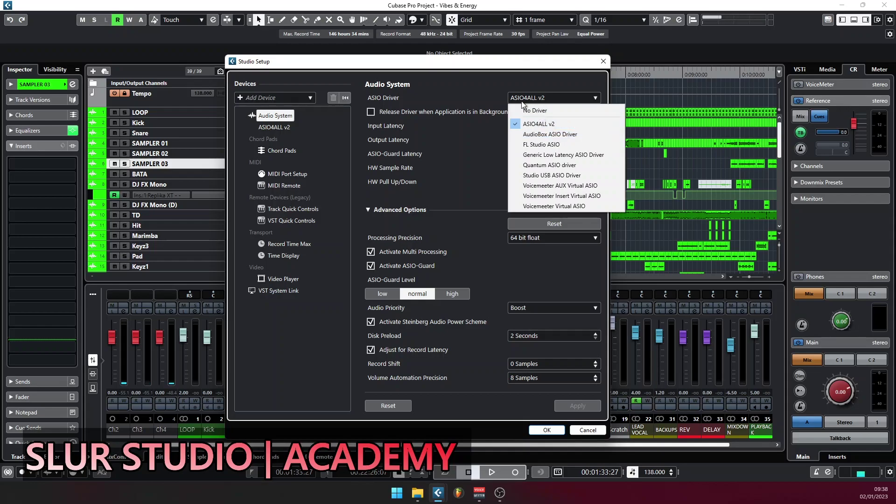
{"action": "left_click", "coordinate": [483, 89]}
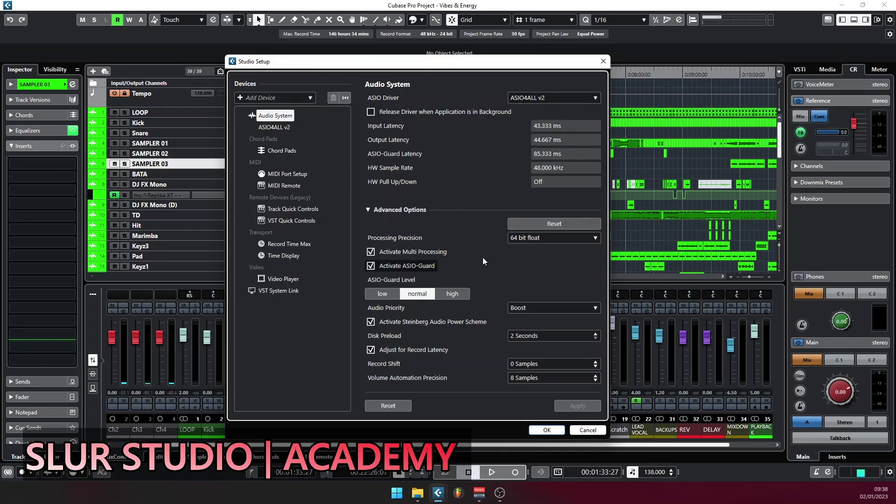
Step: Check the ASIO4ALL v2 device's port list, then close Studio Setup without changing anything
{"action": "left_click", "coordinate": [278, 127]}
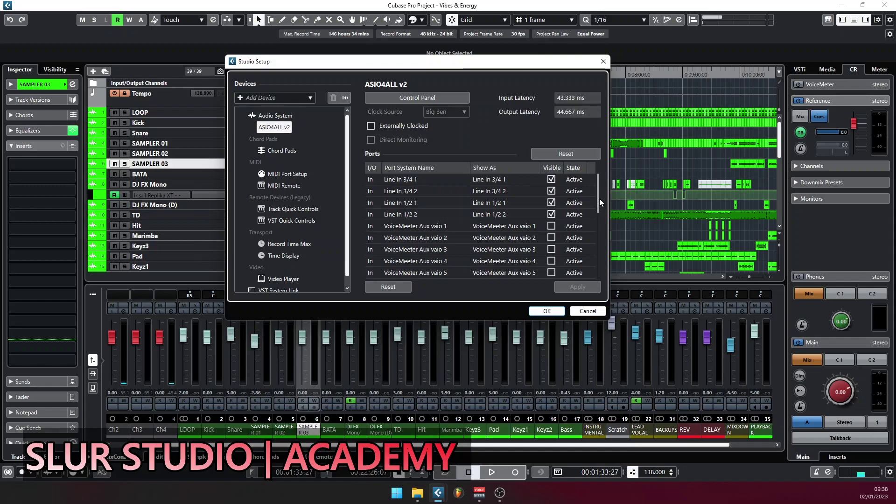
{"action": "mouse_move", "coordinate": [597, 192]}
{"action": "left_mouse_down"}
{"action": "mouse_move", "coordinate": [589, 217]}
{"action": "mouse_move", "coordinate": [597, 220]}
{"action": "mouse_move", "coordinate": [595, 197]}
{"action": "mouse_move", "coordinate": [598, 263]}
{"action": "mouse_move", "coordinate": [594, 189]}
{"action": "mouse_move", "coordinate": [595, 265]}
{"action": "mouse_move", "coordinate": [599, 179]}
{"action": "left_mouse_up"}
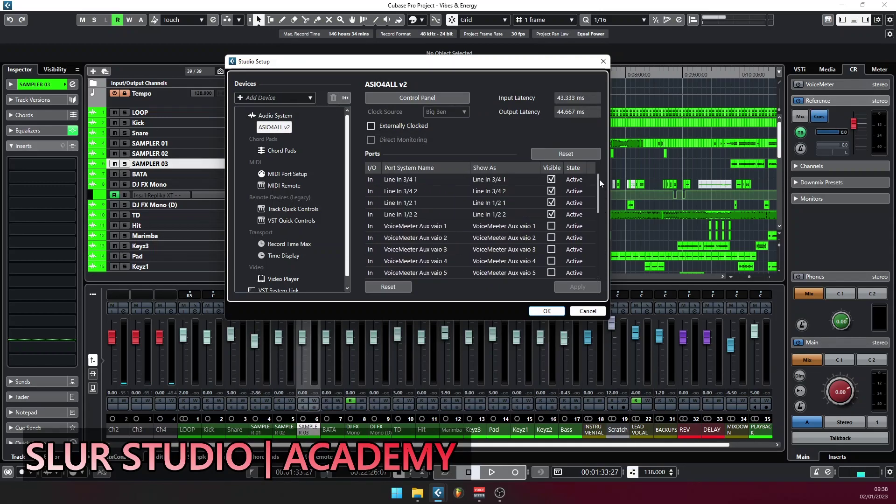
{"action": "left_click", "coordinate": [588, 311]}
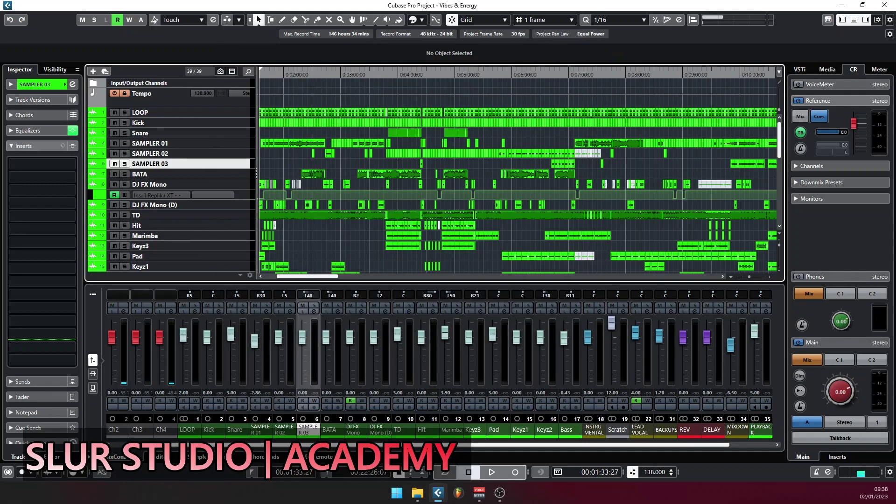
Step: Open the Audio Connections and collapse the four input buses Ch1 to Ch4
{"action": "left_click", "coordinate": [195, 6]}
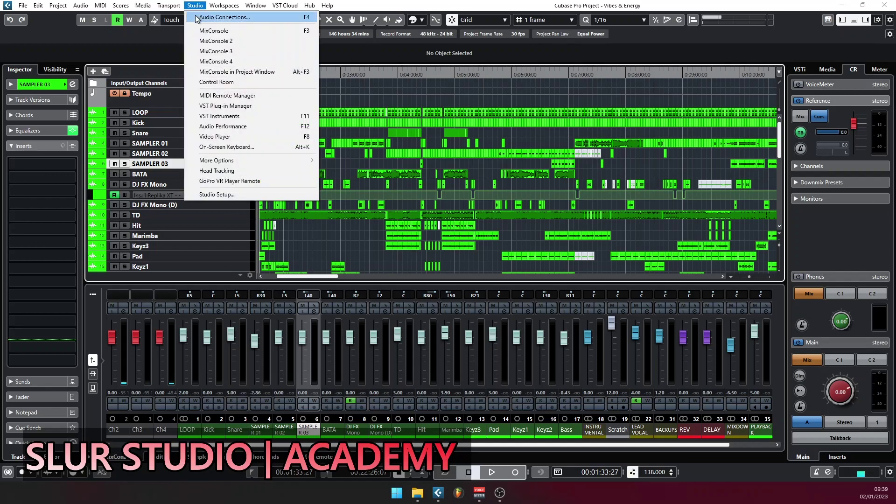
{"action": "left_click", "coordinate": [222, 21]}
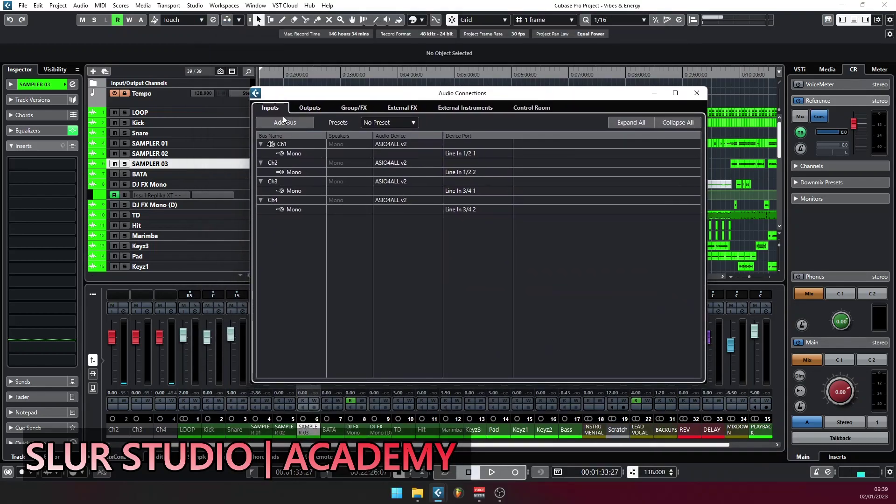
{"action": "left_click", "coordinate": [261, 143]}
{"action": "left_click", "coordinate": [261, 153]}
{"action": "left_click", "coordinate": [261, 163]}
{"action": "left_click", "coordinate": [261, 172]}
Step: Remove all four input buses, Ch1 to Ch4, from the Audio Connections
{"action": "right_click", "coordinate": [281, 144]}
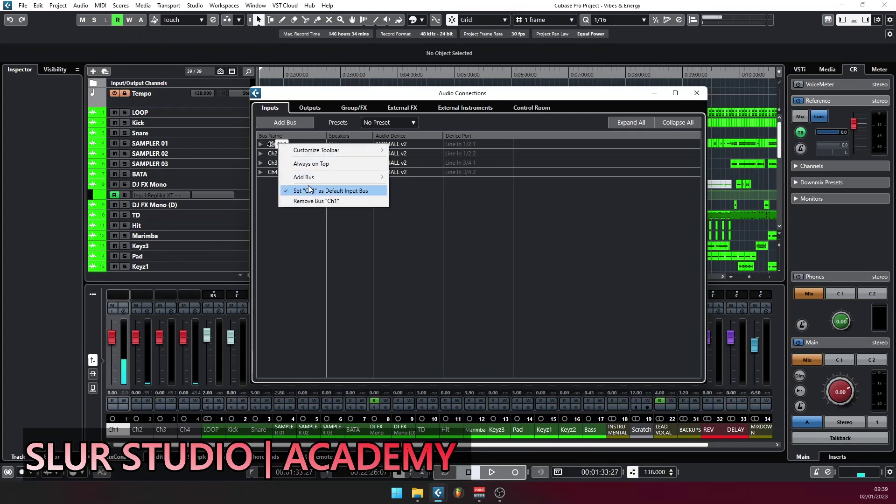
{"action": "left_click", "coordinate": [309, 201]}
{"action": "left_click", "coordinate": [263, 189], "text": "shift"}
{"action": "key", "text": "Delete"}
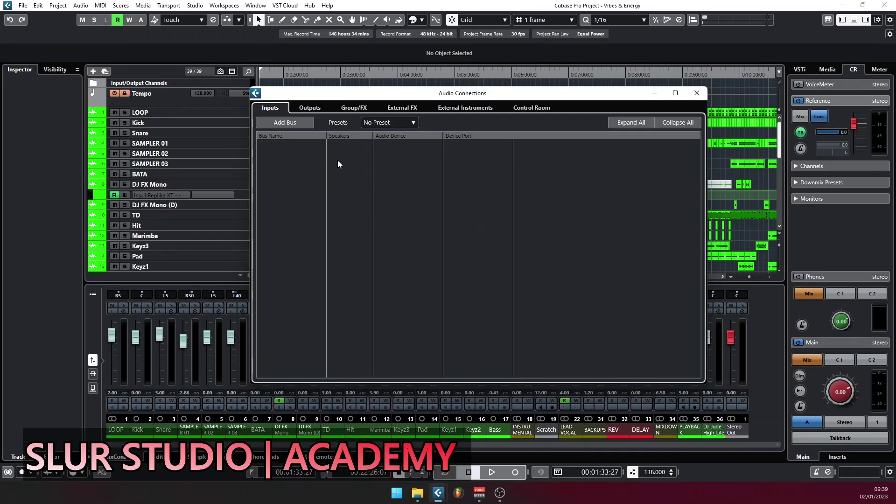
Step: Add four mono input buses, leaving the bus name empty
{"action": "left_click", "coordinate": [276, 110]}
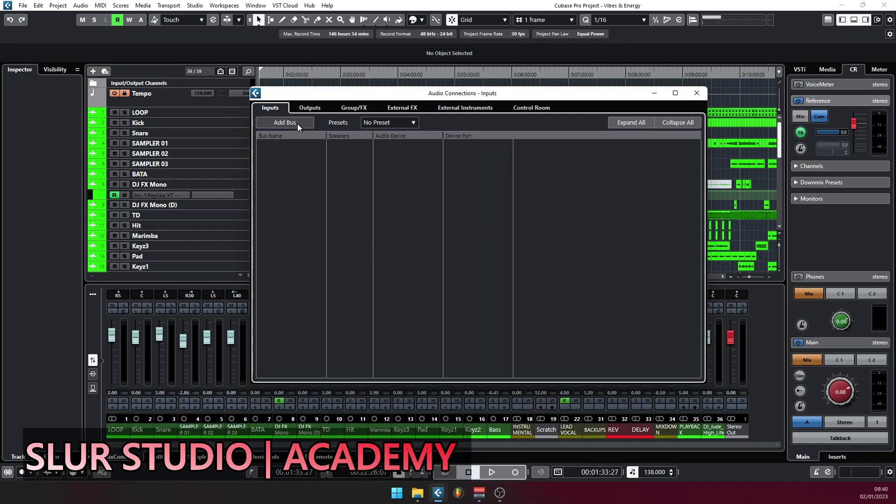
{"action": "left_click", "coordinate": [299, 123]}
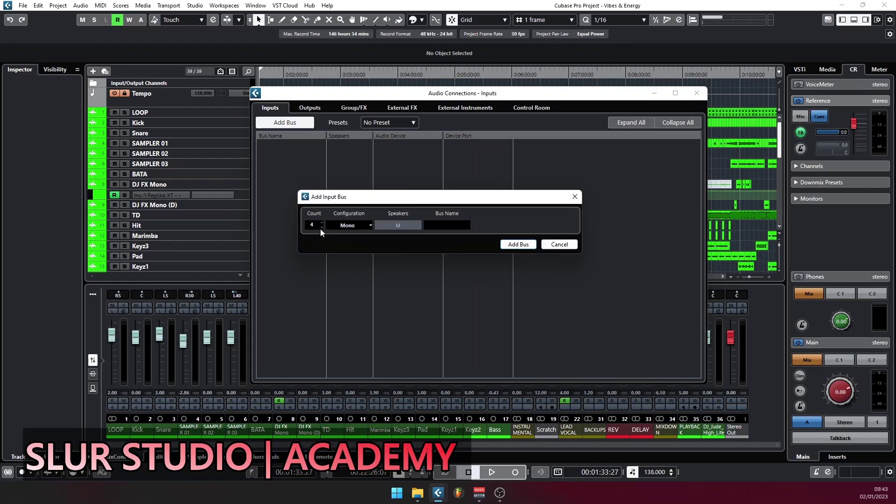
{"action": "left_click_drag", "start_coordinate": [348, 196], "coordinate": [340, 166]}
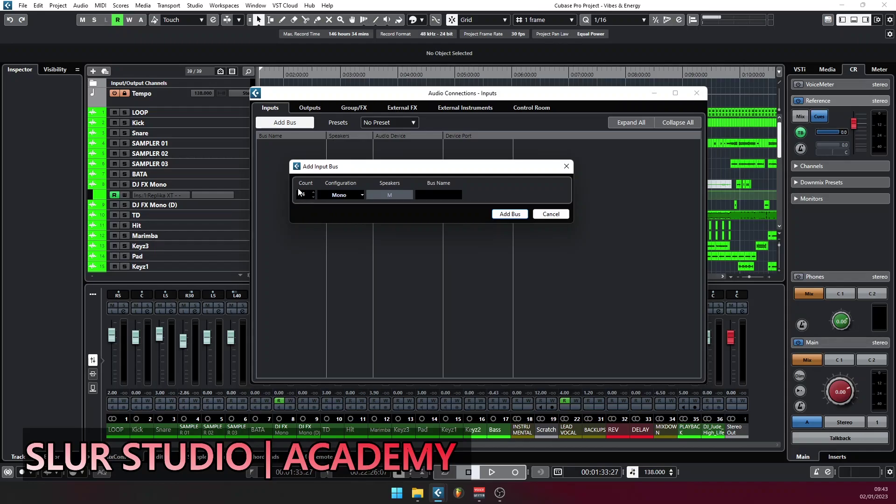
{"action": "key", "text": "Return"}
{"action": "left_click", "coordinate": [310, 195]}
{"action": "left_click", "coordinate": [512, 215]}
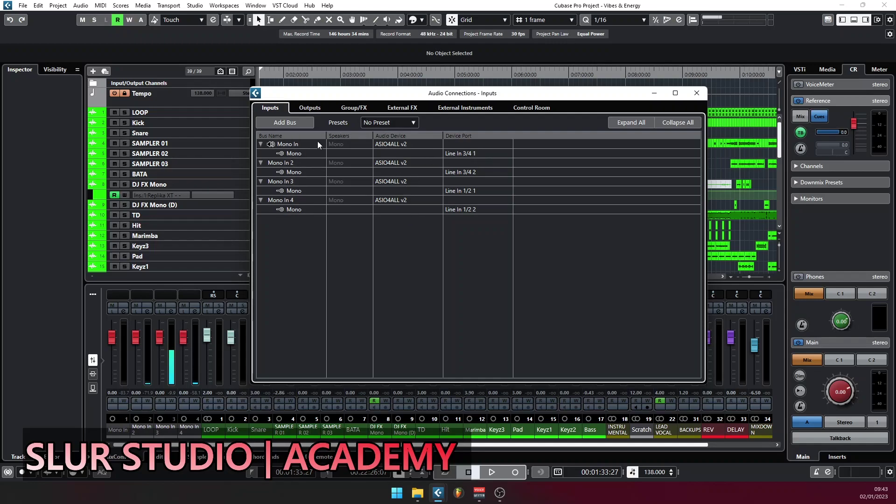
Step: Assign device port Line In 1/2 1 to the Mono In bus and Line In 1/2 2 to Mono In 2
{"action": "left_click", "coordinate": [463, 154]}
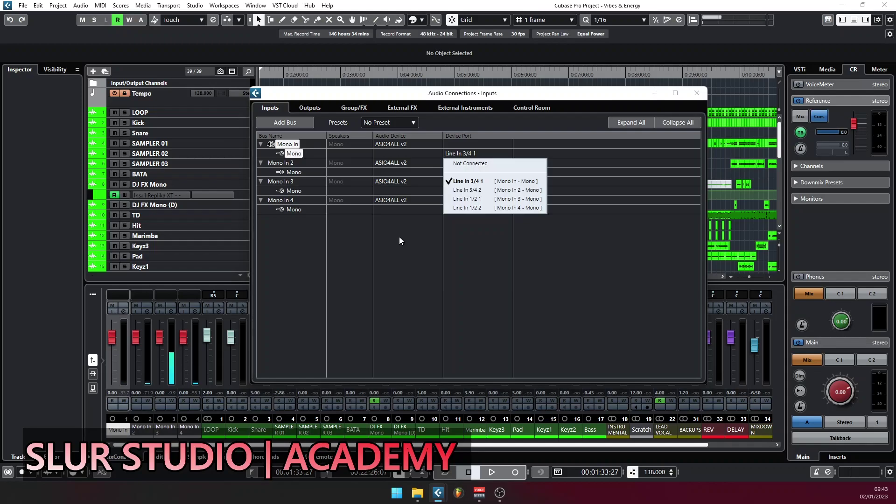
{"action": "left_click", "coordinate": [467, 181], "text": "shift"}
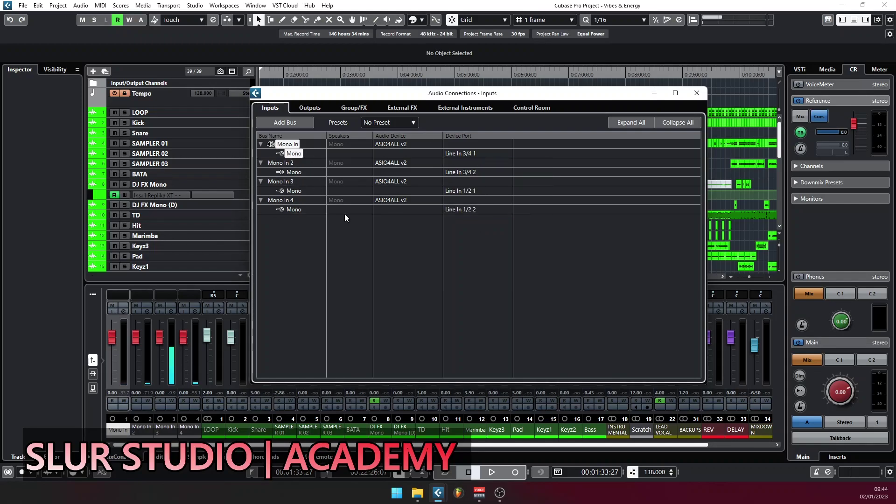
{"action": "left_click", "coordinate": [472, 153]}
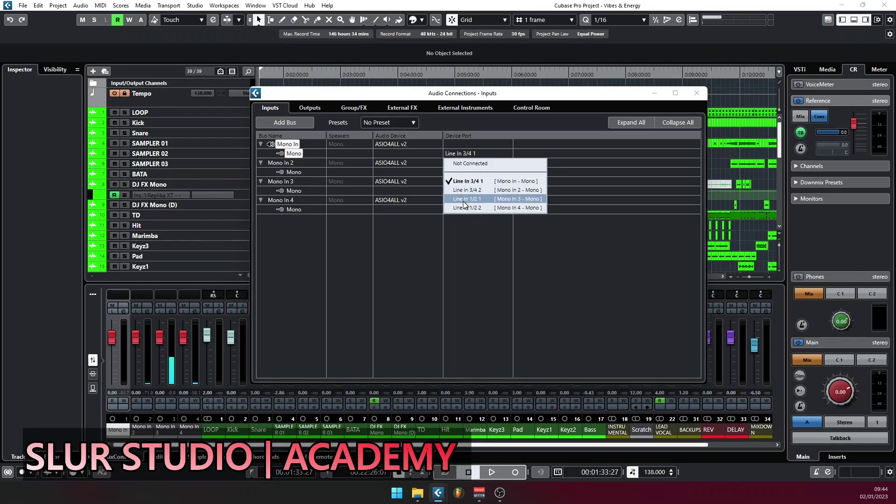
{"action": "left_click", "coordinate": [492, 199]}
{"action": "left_click", "coordinate": [475, 173]}
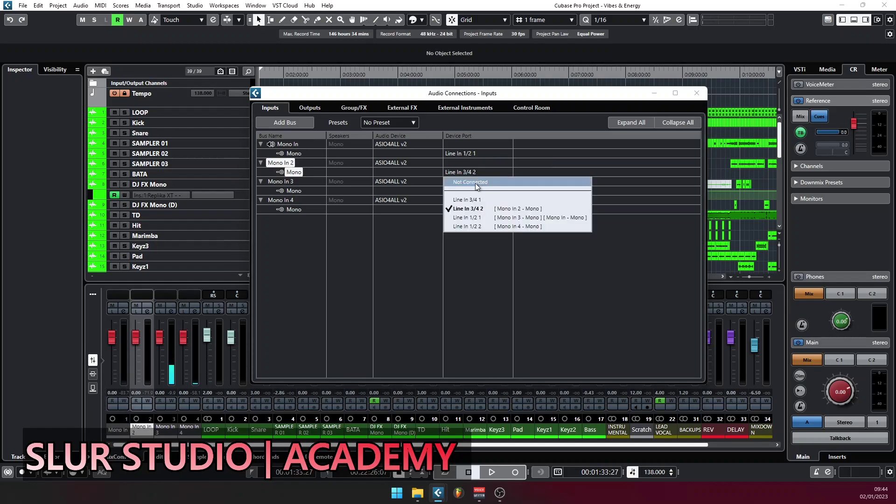
{"action": "left_click", "coordinate": [520, 227]}
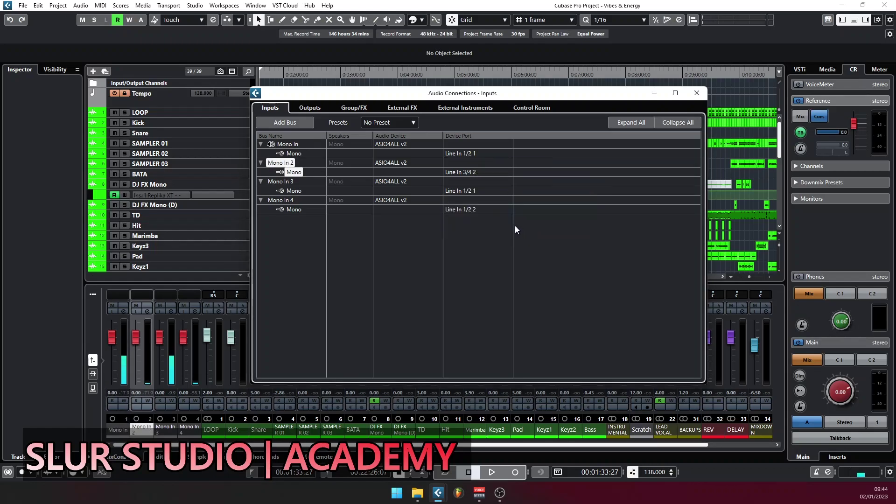
Step: Assign device port Line In 3/4 1 to the Mono In 3 bus and Line In 3/4 2 to Mono In 4
{"action": "left_click", "coordinate": [467, 191]}
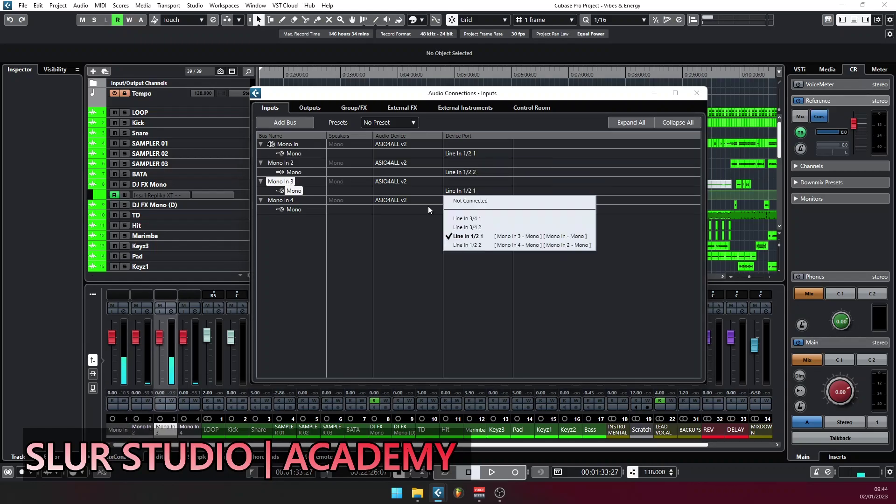
{"action": "left_click", "coordinate": [481, 220]}
{"action": "left_click", "coordinate": [469, 209]}
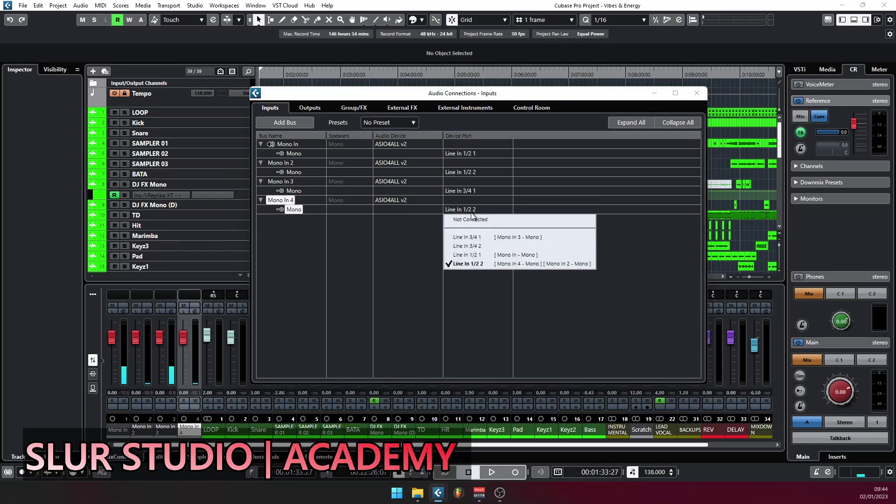
{"action": "left_click", "coordinate": [488, 246]}
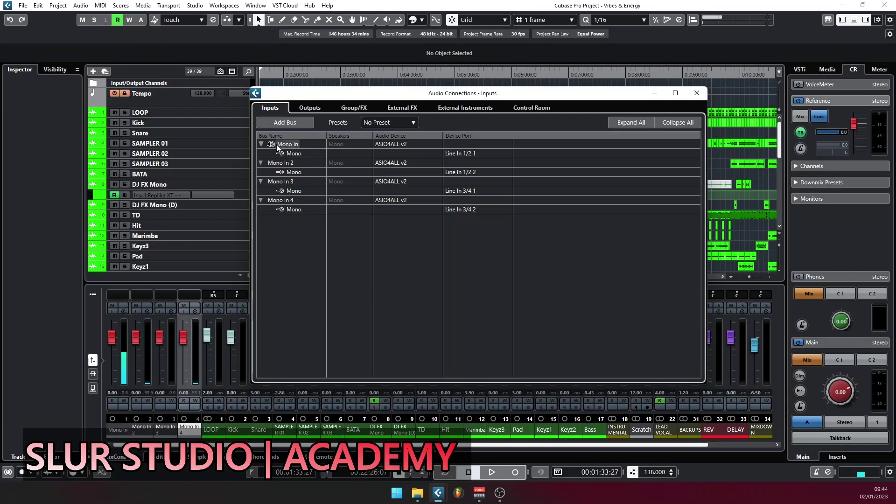
Step: Rename the Mono In input bus as Lead Mic
{"action": "left_click_drag", "start_coordinate": [292, 93], "coordinate": [326, 84]}
{"action": "double_click", "coordinate": [326, 134]}
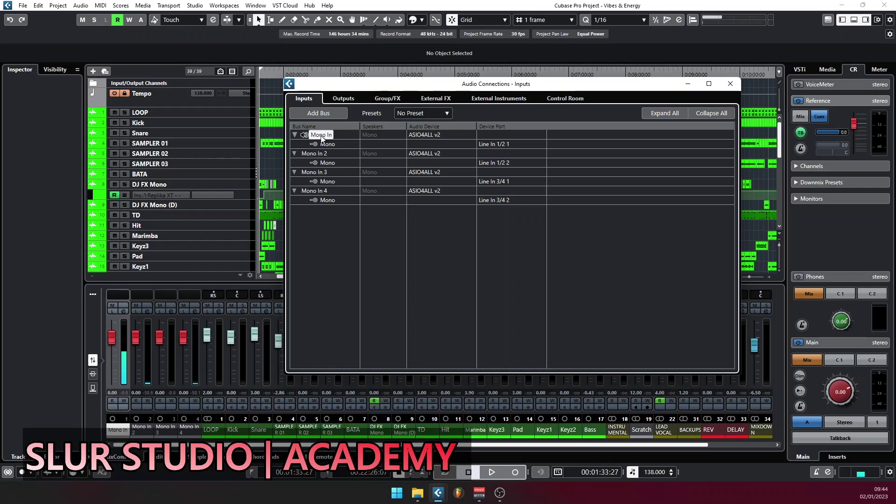
{"action": "key", "text": "Escape"}
{"action": "double_click", "coordinate": [323, 135]}
{"action": "type", "text": "Lead Mic"}
{"action": "key", "text": "Return"}
Step: Rename the Mono In 2 input bus as Lead Mic2
{"action": "double_click", "coordinate": [320, 152]}
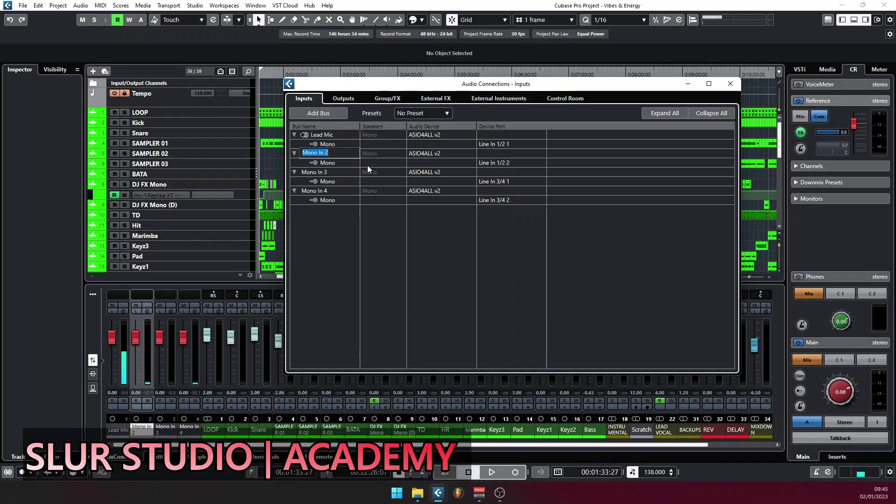
{"action": "type", "text": "Lead Mic2"}
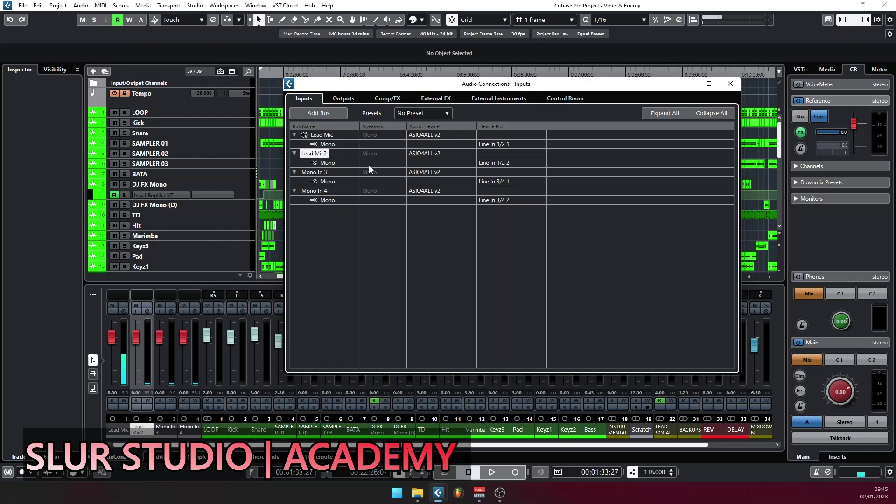
{"action": "key", "text": "Return"}
Step: Rename the Mono In 3 input bus as Guitar and the Mono In 4 input bus as Piano
{"action": "double_click", "coordinate": [325, 172]}
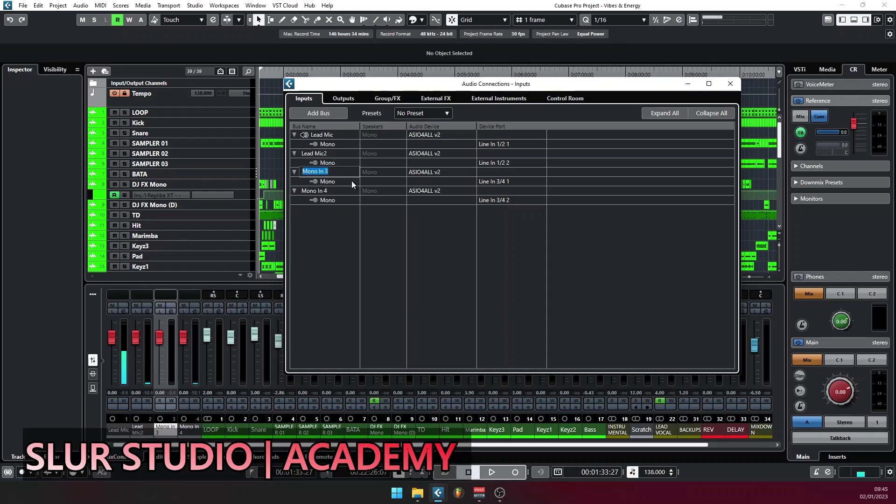
{"action": "type", "text": "Guitar"}
{"action": "key", "text": "Return"}
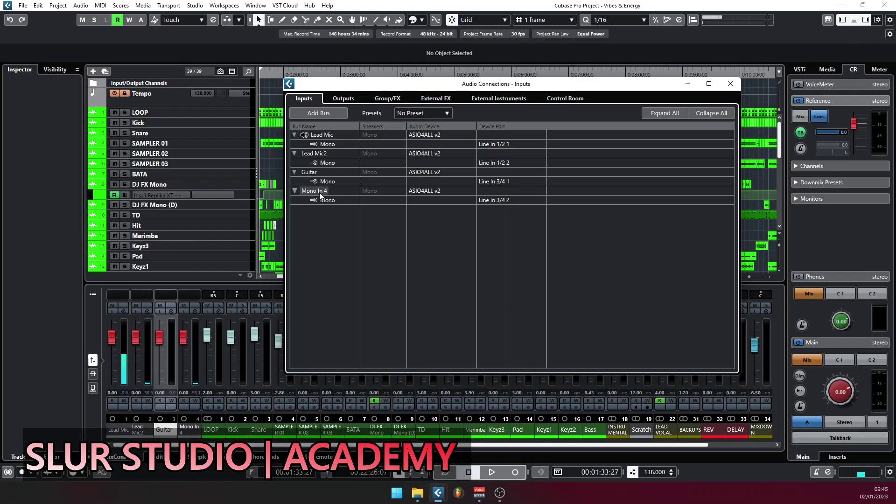
{"action": "left_click", "coordinate": [319, 192]}
{"action": "left_click", "coordinate": [319, 191]}
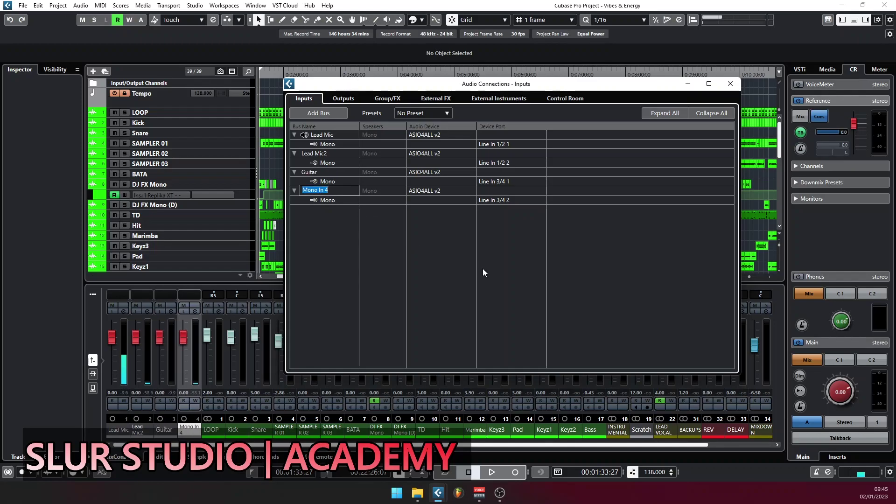
{"action": "type", "text": "Piano"}
{"action": "key", "text": "Return"}
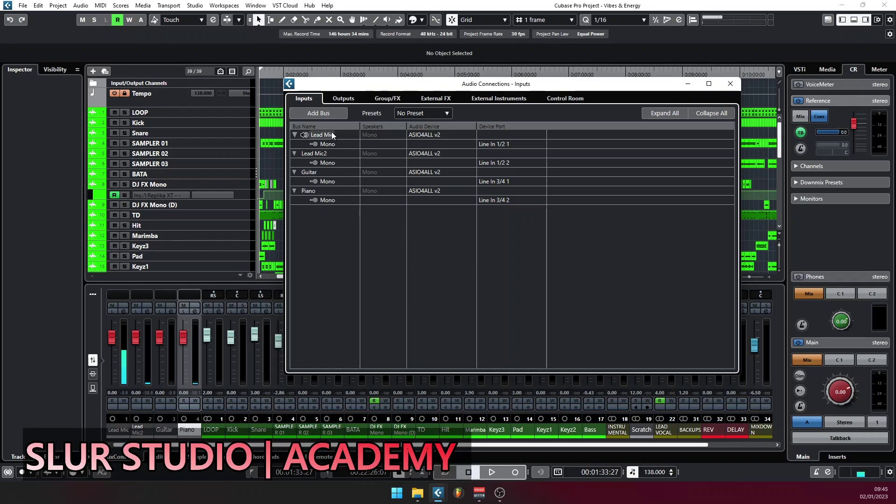
{"action": "left_click", "coordinate": [329, 154]}
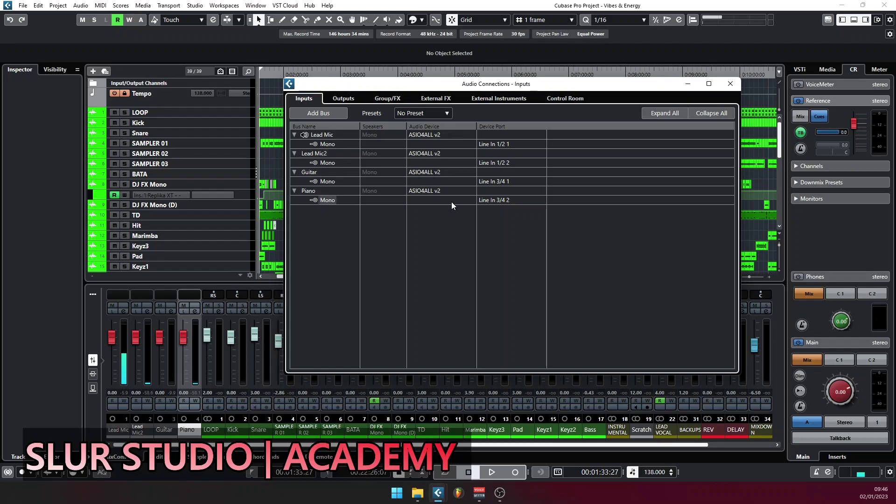
Step: Save the current input bus setup as a preset named 4 Input Recording
{"action": "left_click", "coordinate": [446, 114]}
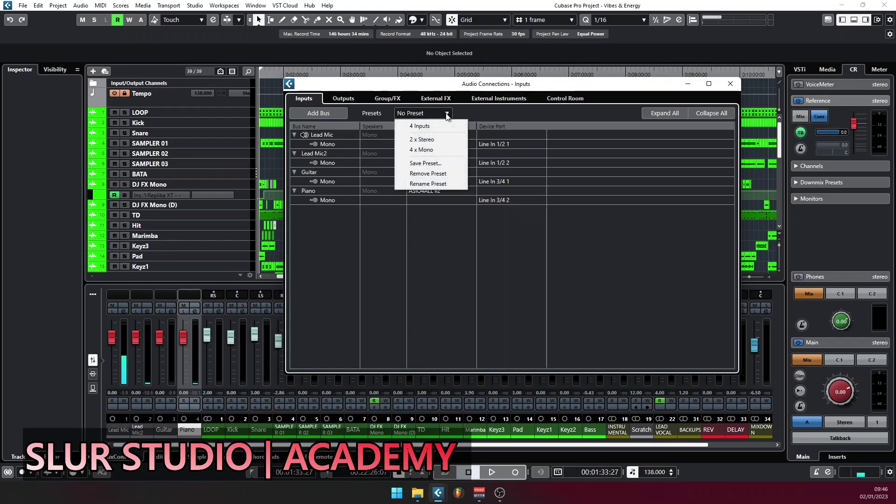
{"action": "left_click", "coordinate": [432, 165]}
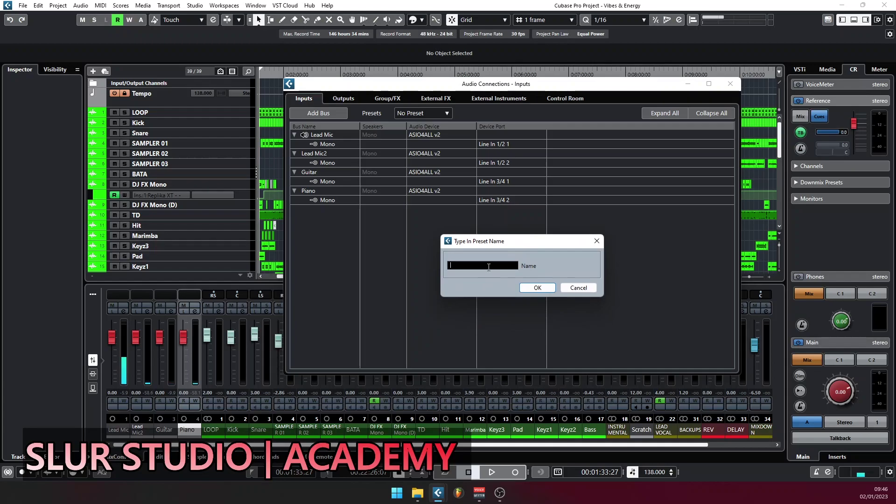
{"action": "type", "text": "4 Inpu"}
{"action": "key", "text": "BackSpace"}
{"action": "type", "text": "ut Recording"}
{"action": "key", "text": "Return"}
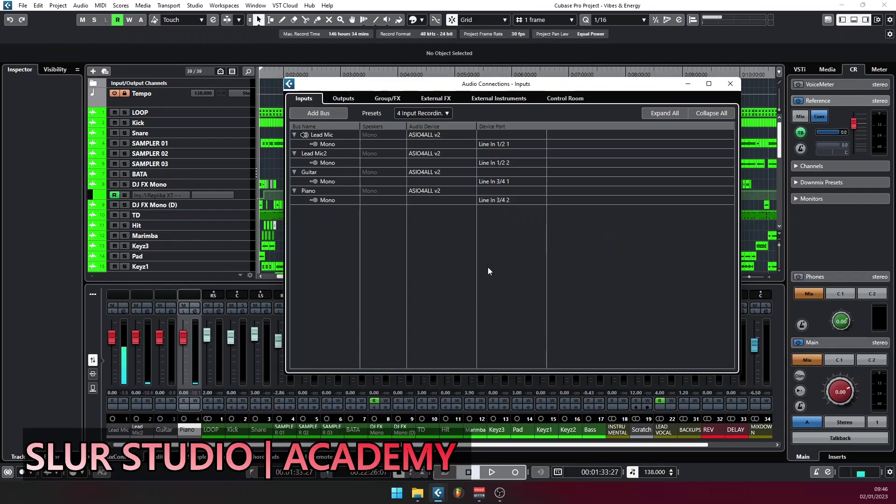
Step: Choose the saved 4 Input Recording preset for the inputs and close the Audio Connections window
{"action": "left_click", "coordinate": [447, 114]}
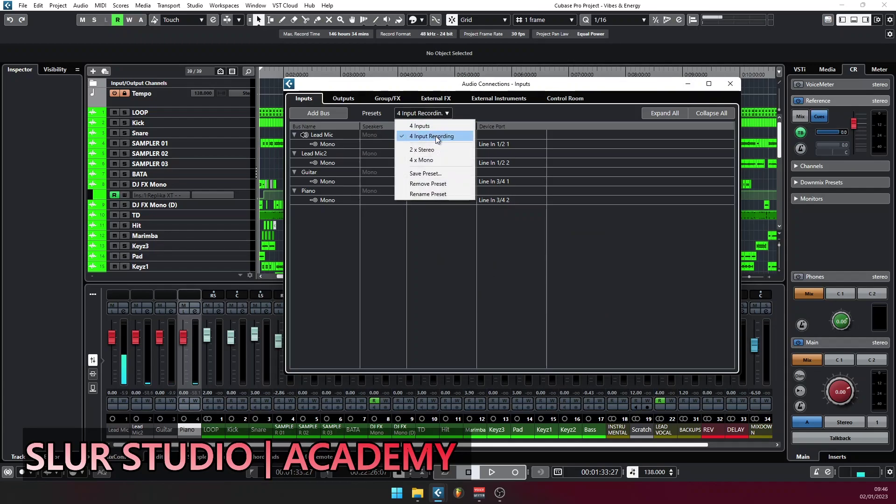
{"action": "left_click", "coordinate": [223, 148]}
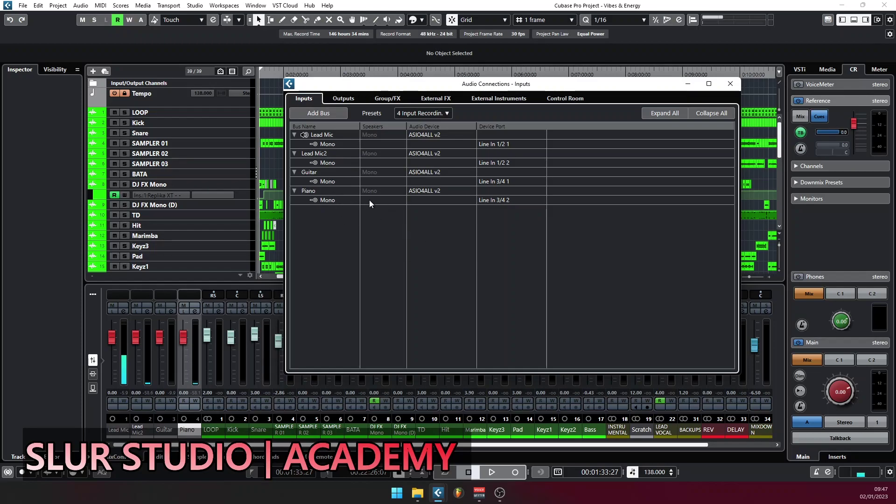
{"action": "left_click", "coordinate": [447, 113]}
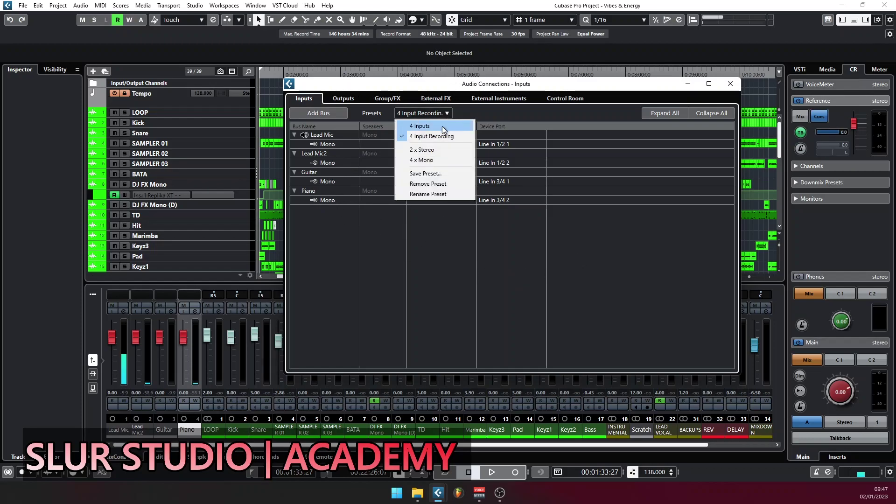
{"action": "left_click", "coordinate": [441, 135]}
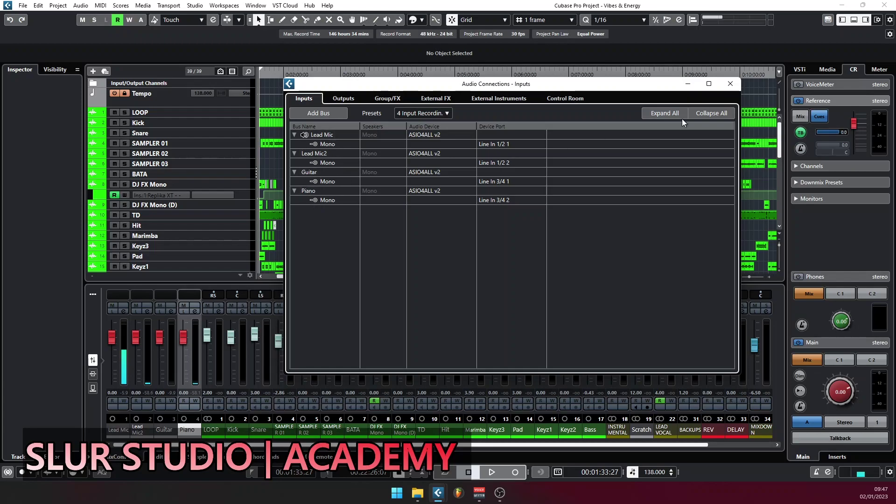
{"action": "left_click", "coordinate": [731, 83]}
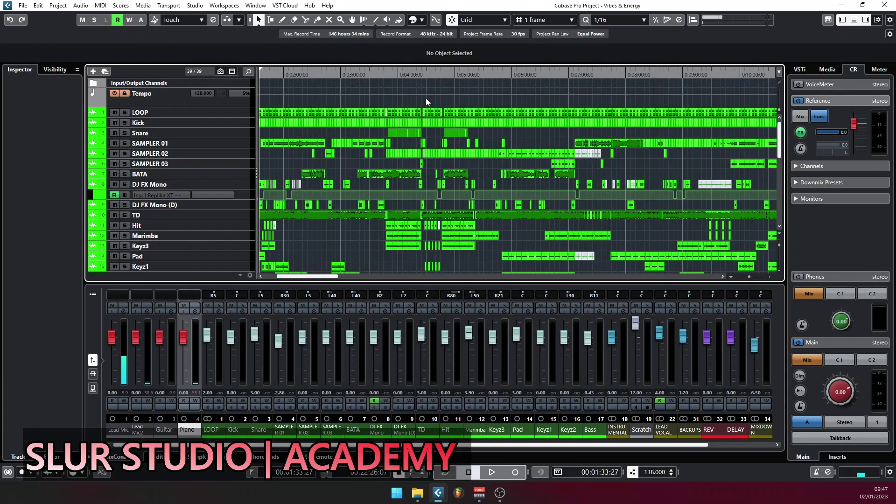
Step: Add one mono audio track routed to Stereo Out directly below the Kick track
{"action": "left_click", "coordinate": [231, 111]}
{"action": "scroll", "coordinate": [241, 173], "scroll_direction": "down", "scroll_amount": 5}
{"action": "scroll", "coordinate": [219, 145], "scroll_direction": "up", "scroll_amount": 5}
{"action": "left_click", "coordinate": [225, 124]}
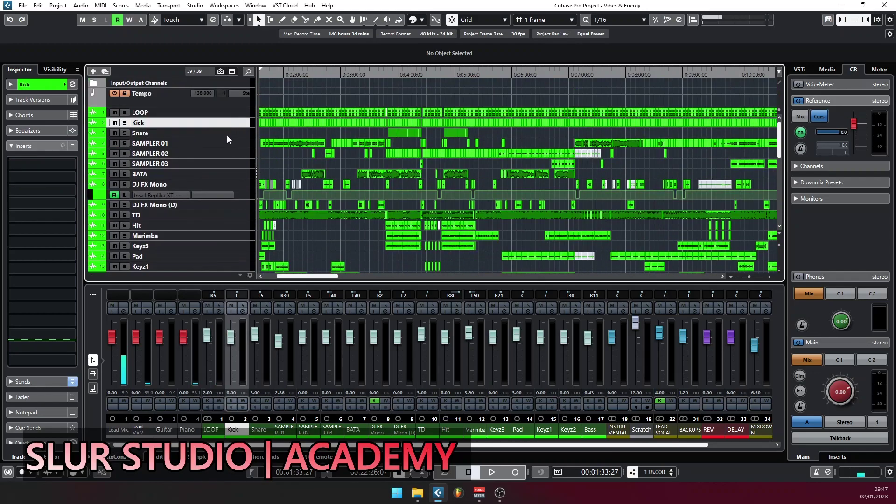
{"action": "scroll", "coordinate": [228, 129], "scroll_direction": "down", "scroll_amount": 4}
{"action": "scroll", "coordinate": [196, 222], "scroll_direction": "up", "scroll_amount": 2}
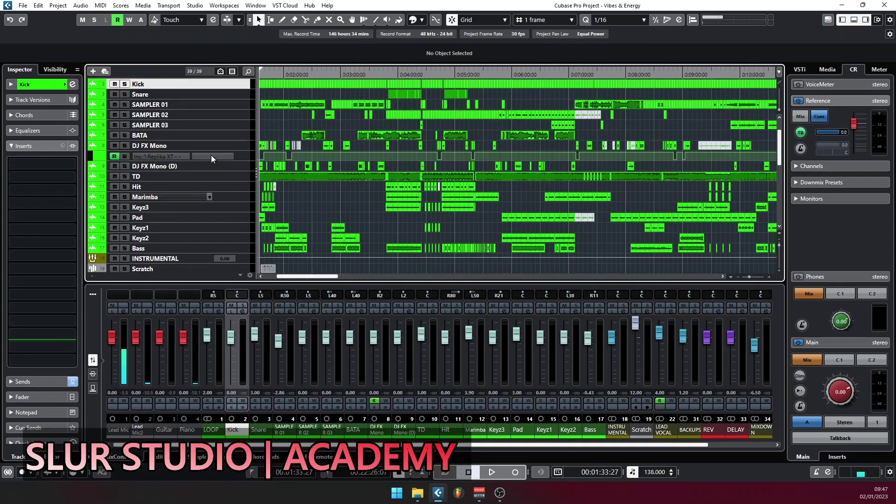
{"action": "right_click", "coordinate": [236, 86]}
{"action": "mouse_move", "coordinate": [288, 87]}
{"action": "left_click", "coordinate": [421, 88]}
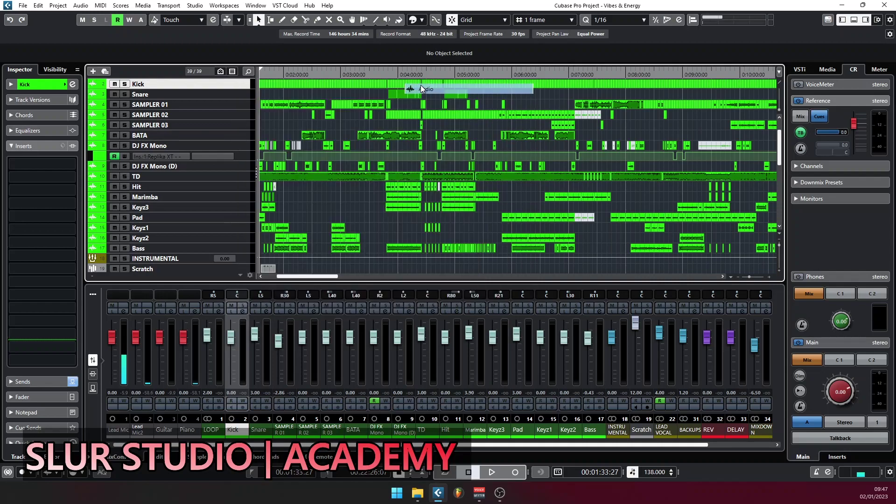
{"action": "left_click", "coordinate": [516, 181]}
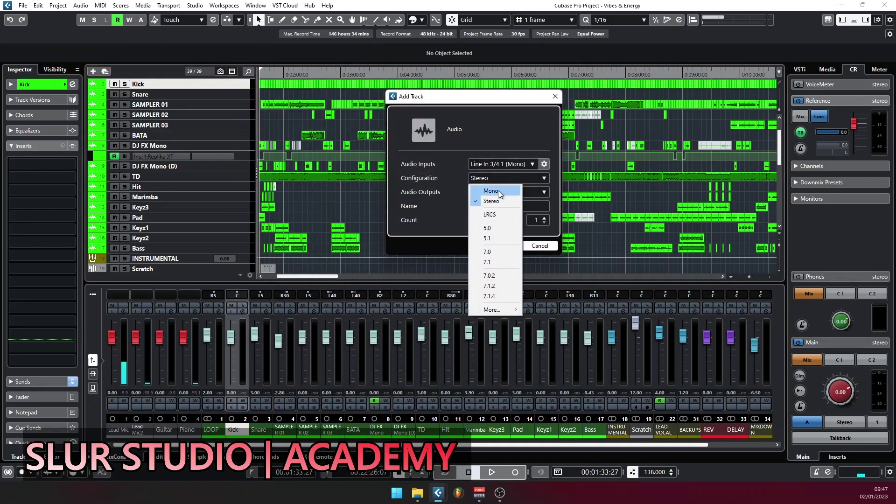
{"action": "left_click", "coordinate": [499, 192]}
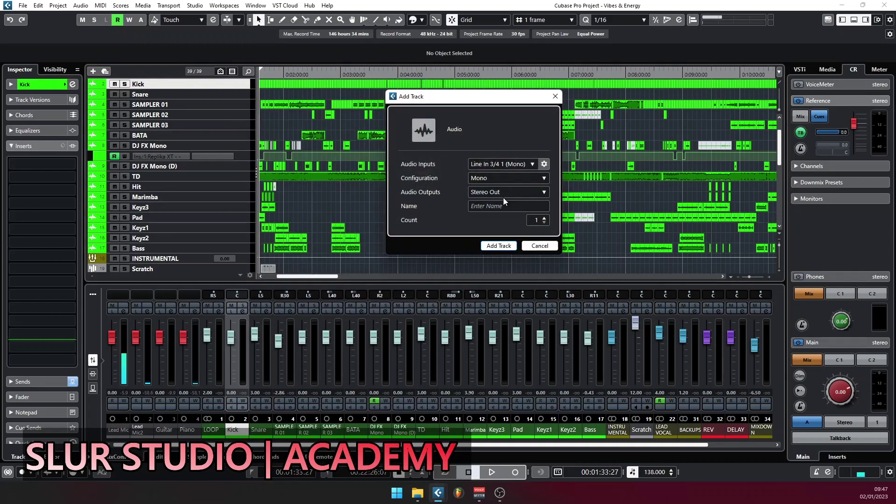
{"action": "left_click", "coordinate": [499, 245]}
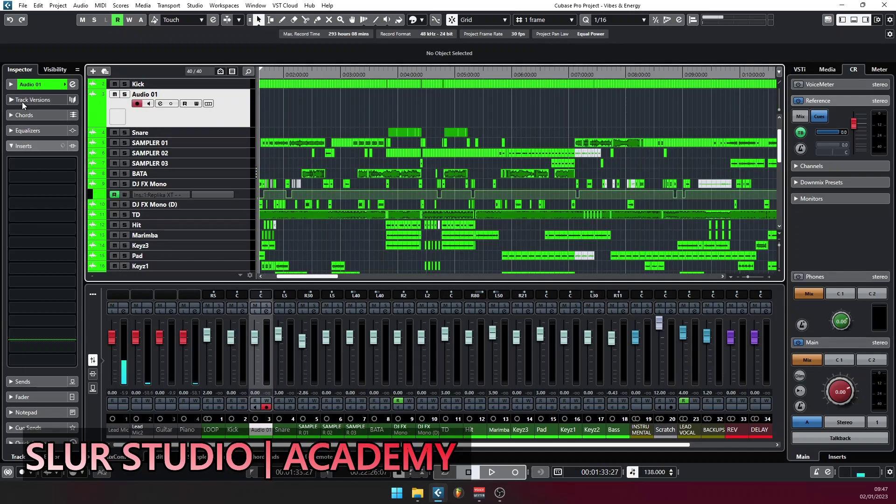
Step: Show the Audio 01 track's routing settings, try Lead Mic2 as its input and return it to Lead Mic
{"action": "left_click", "coordinate": [29, 84]}
{"action": "left_click", "coordinate": [228, 117]}
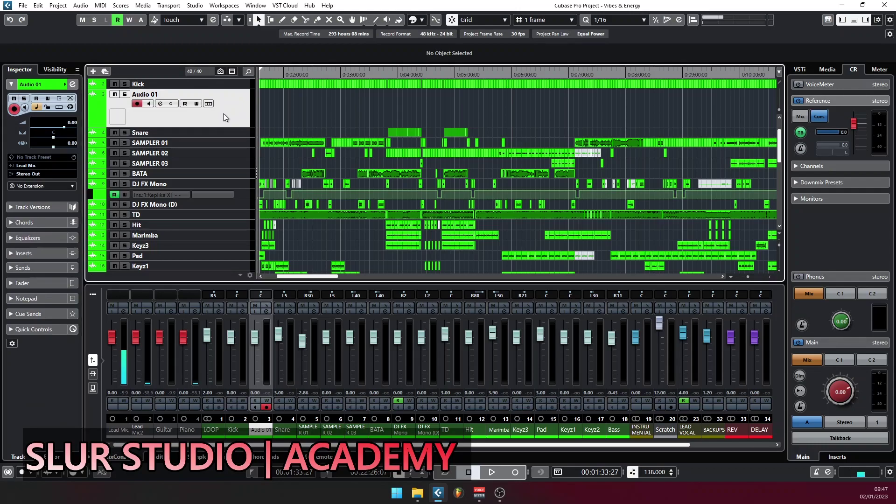
{"action": "left_click", "coordinate": [26, 166]}
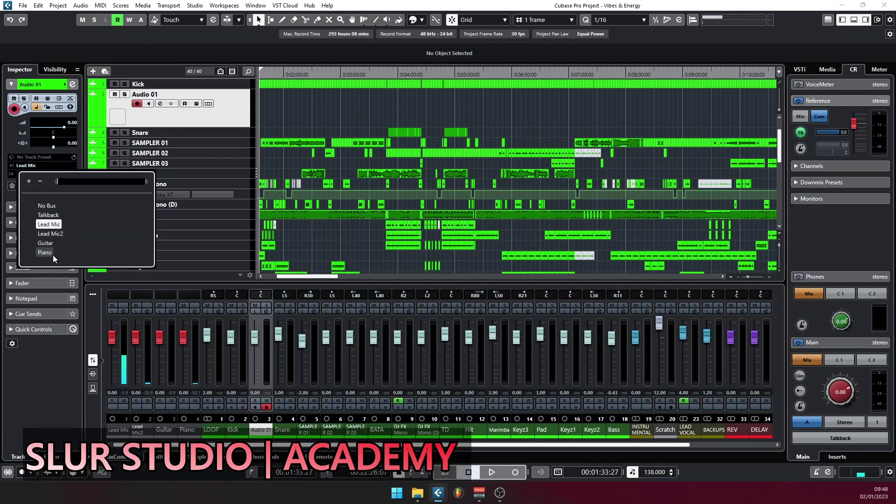
{"action": "left_click", "coordinate": [48, 234]}
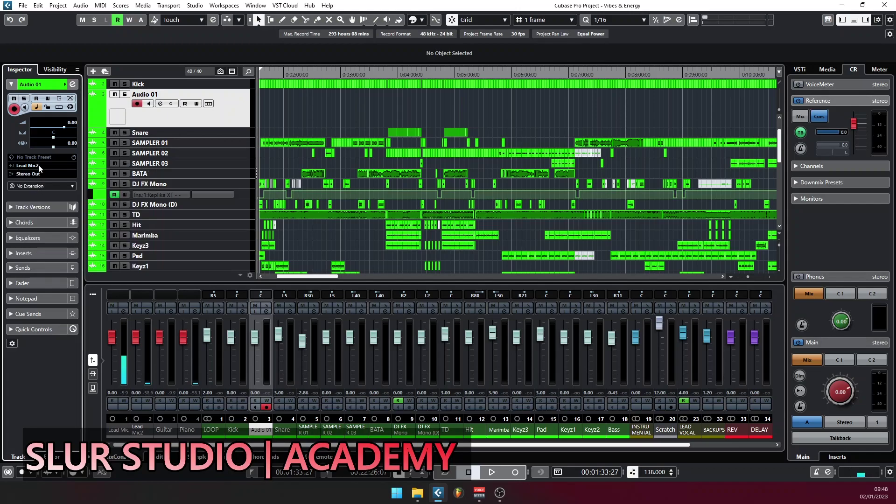
{"action": "left_click", "coordinate": [40, 166]}
{"action": "left_click", "coordinate": [49, 223]}
Step: Add three more mono audio tracks routed to Stereo Out below Audio 01
{"action": "right_click", "coordinate": [212, 113]}
{"action": "mouse_move", "coordinate": [369, 123]}
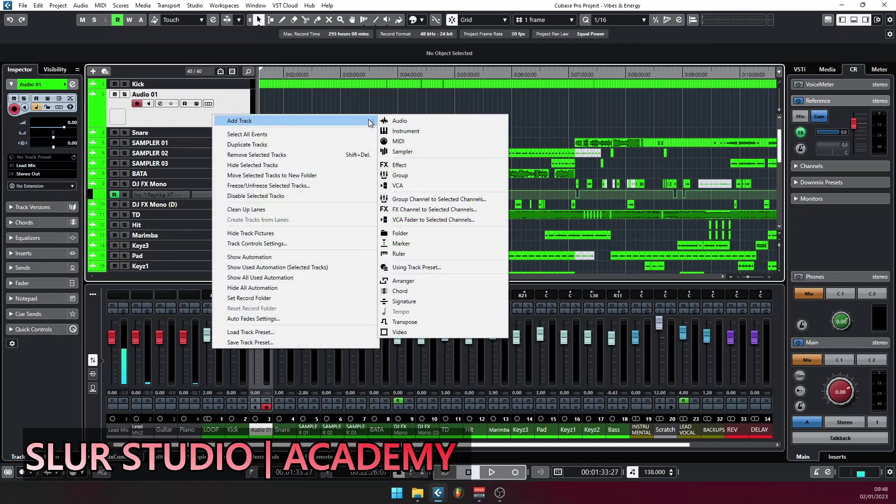
{"action": "left_click", "coordinate": [404, 121]}
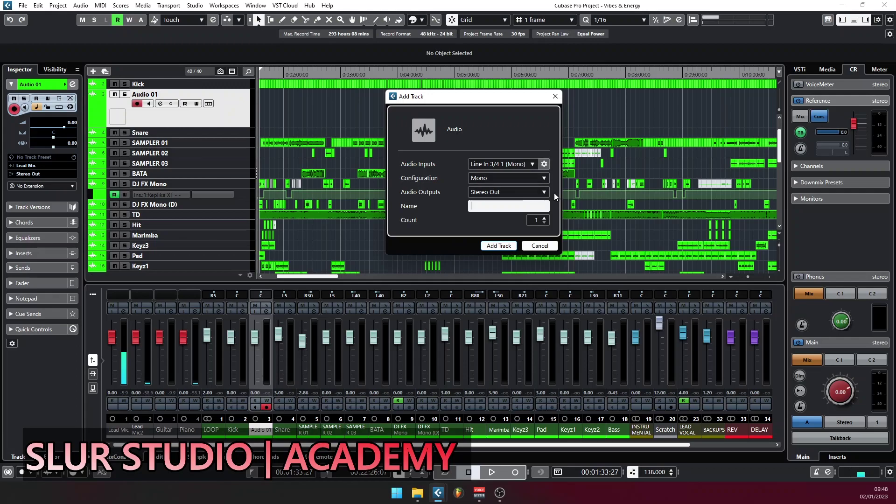
{"action": "left_click", "coordinate": [545, 218]}
{"action": "left_click", "coordinate": [545, 218]}
{"action": "left_click", "coordinate": [499, 247]}
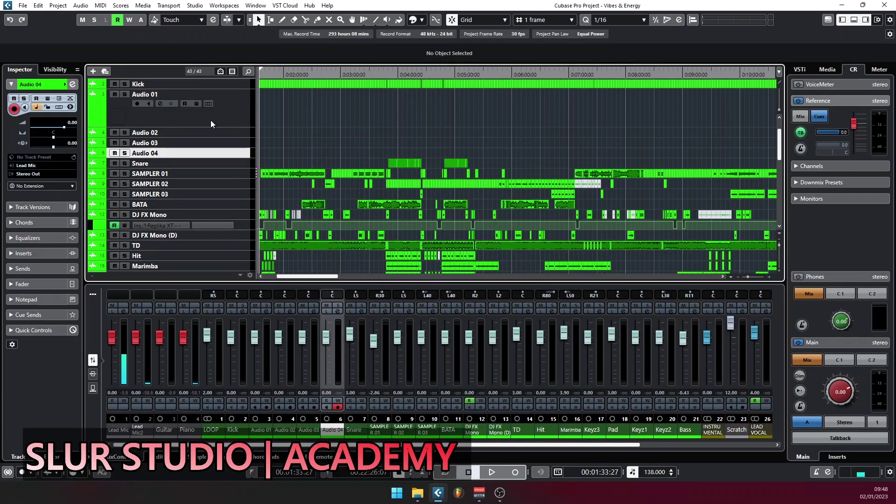
Step: Set the Audio 02 track's input to Lead Mic2
{"action": "left_click", "coordinate": [223, 108]}
{"action": "left_click", "coordinate": [229, 133]}
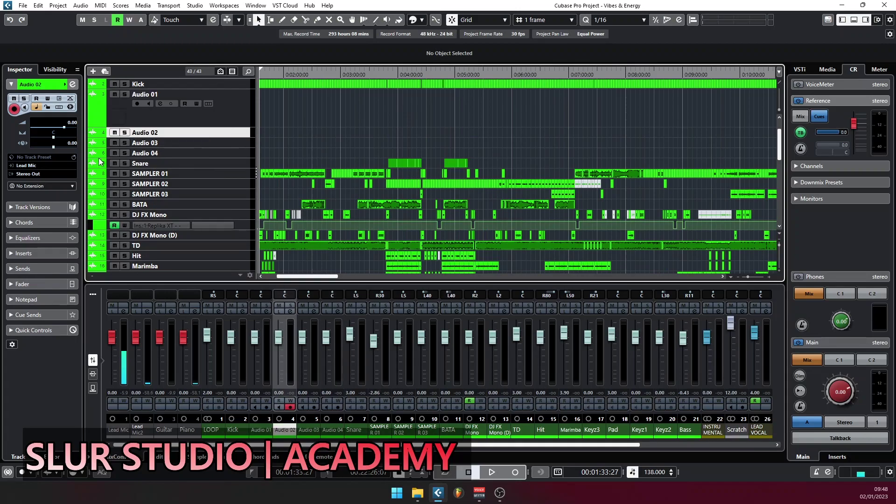
{"action": "left_click", "coordinate": [30, 165]}
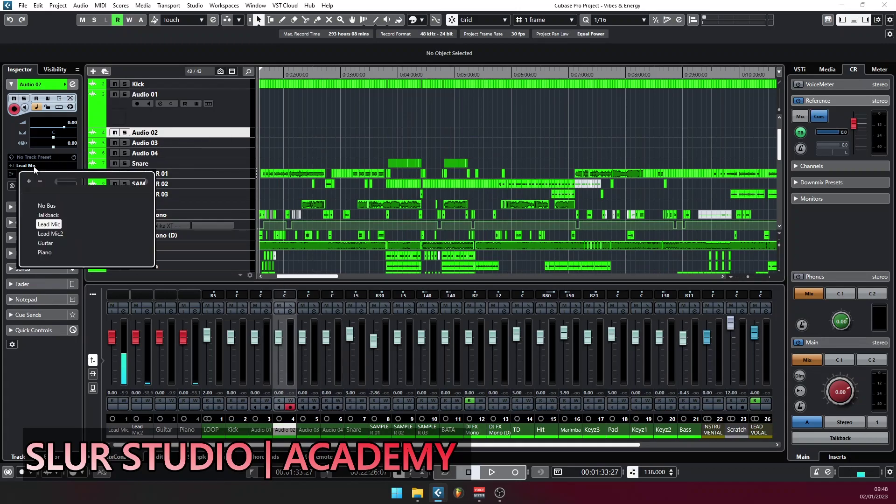
{"action": "left_click", "coordinate": [54, 234]}
Step: Set the Audio 03 track's input to Guitar and the Audio 04 track's input to Piano
{"action": "left_click", "coordinate": [236, 144]}
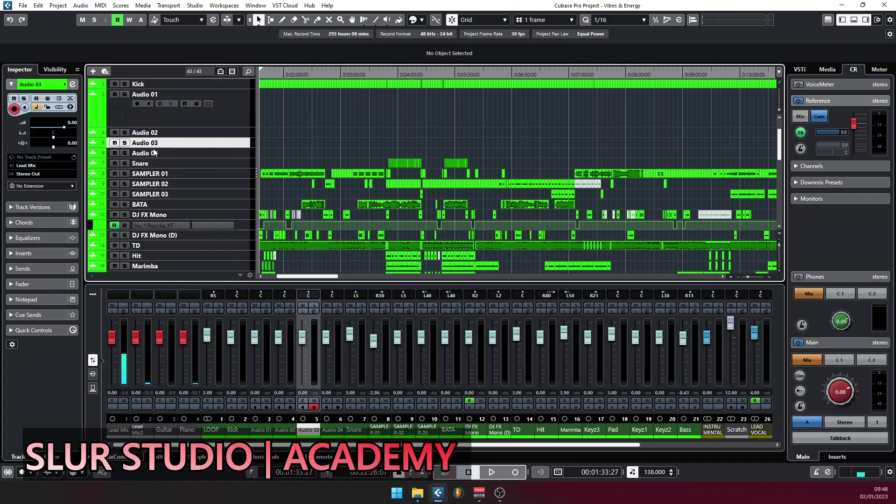
{"action": "left_click", "coordinate": [56, 166]}
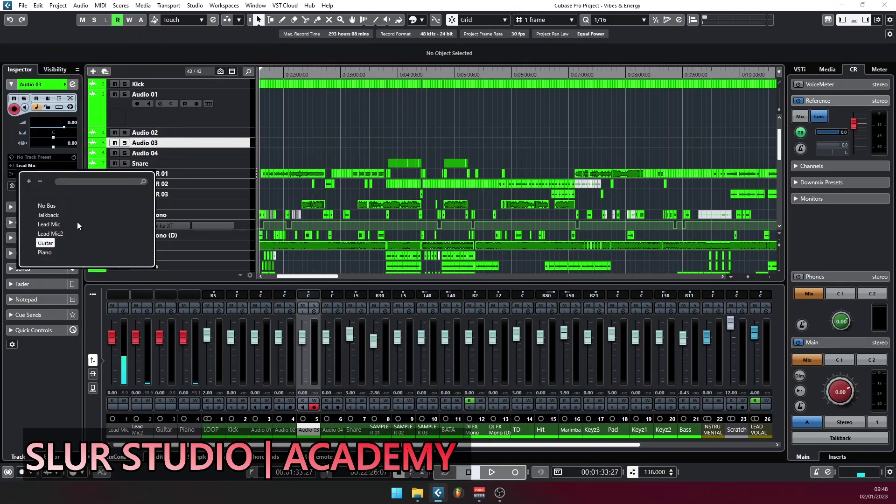
{"action": "left_click", "coordinate": [214, 154]}
{"action": "left_click", "coordinate": [58, 167]}
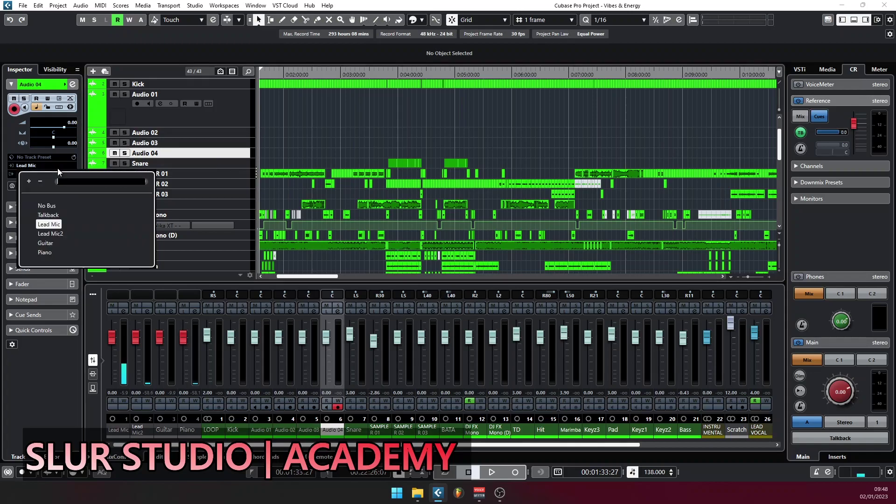
{"action": "left_click", "coordinate": [57, 248]}
Step: Select and enlarge the Audio 01 to Audio 04 track rows, and check each track's input routing in turn
{"action": "left_click", "coordinate": [228, 93], "text": "shift"}
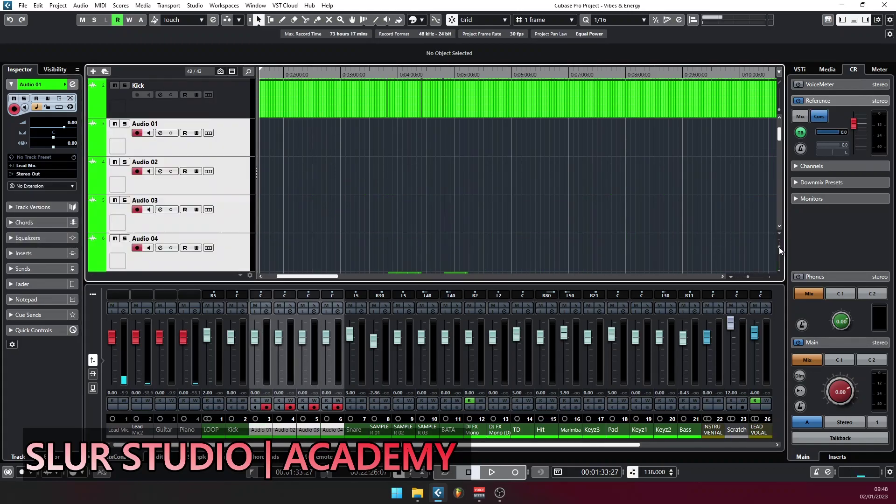
{"action": "scroll", "coordinate": [290, 164], "scroll_direction": "down", "scroll_amount": 1}
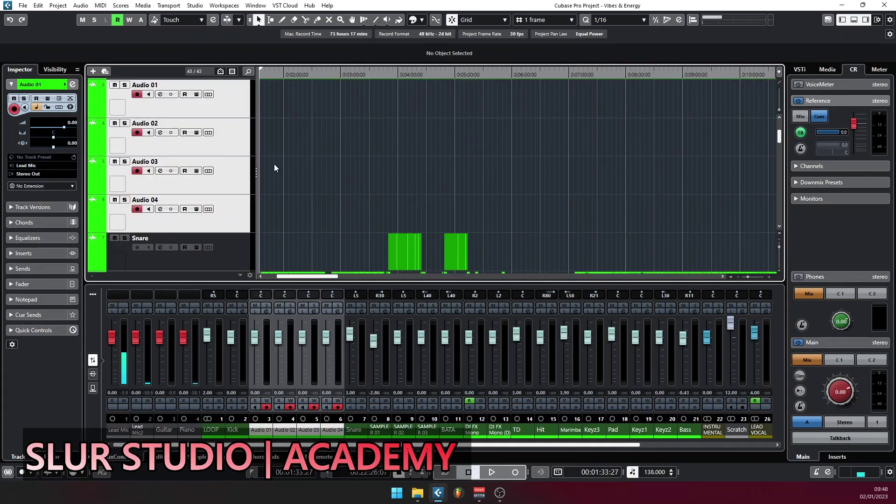
{"action": "left_click", "coordinate": [222, 108]}
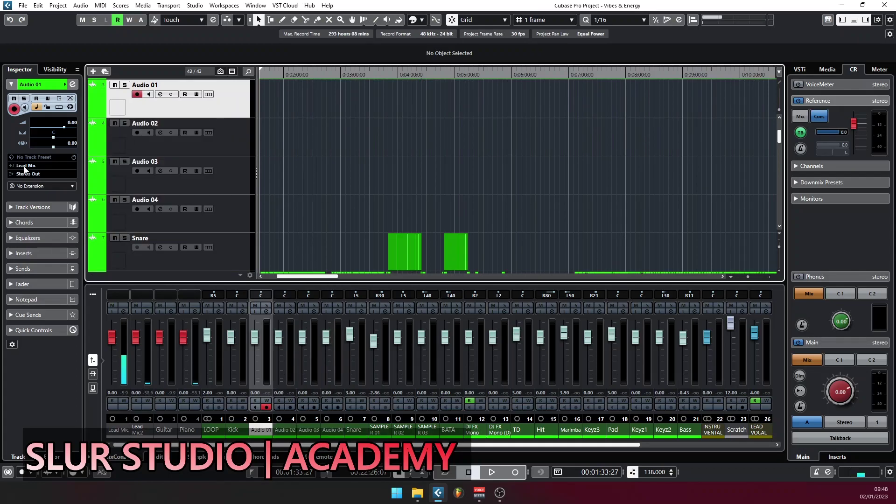
{"action": "left_click", "coordinate": [218, 149]}
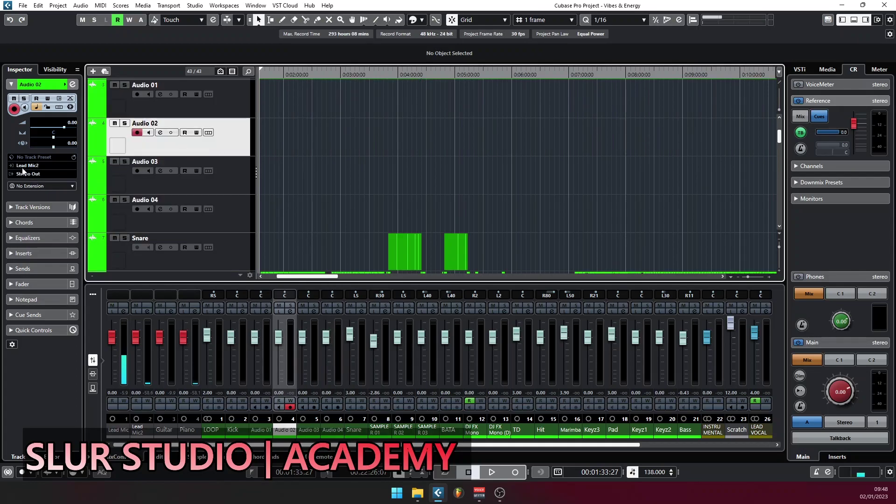
{"action": "left_click", "coordinate": [186, 165]}
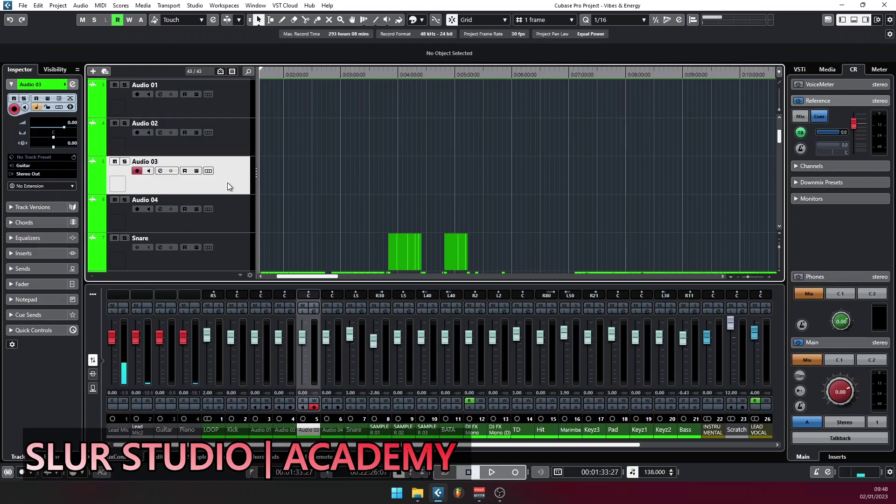
{"action": "left_click", "coordinate": [235, 217]}
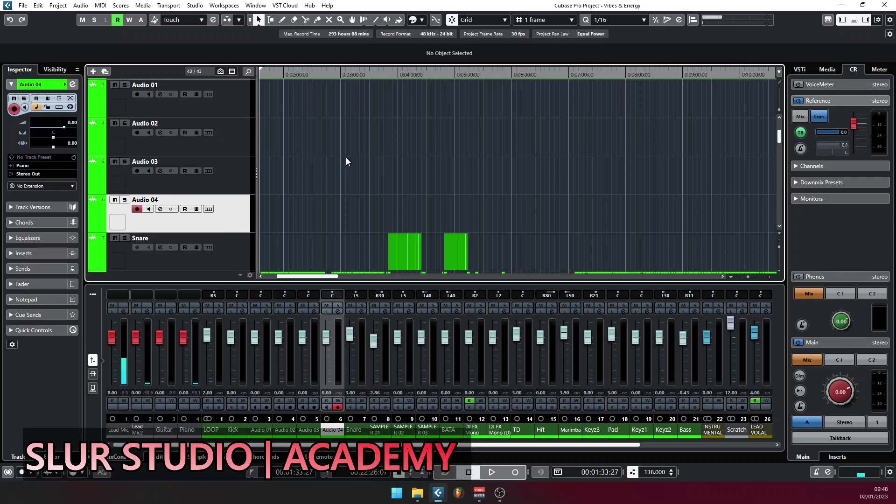
Step: Record-enable Audio 01, Audio 02 and Audio 03 alongside Audio 04, and start recording on all four tracks
{"action": "left_click", "coordinate": [137, 95]}
{"action": "left_click", "coordinate": [137, 132]}
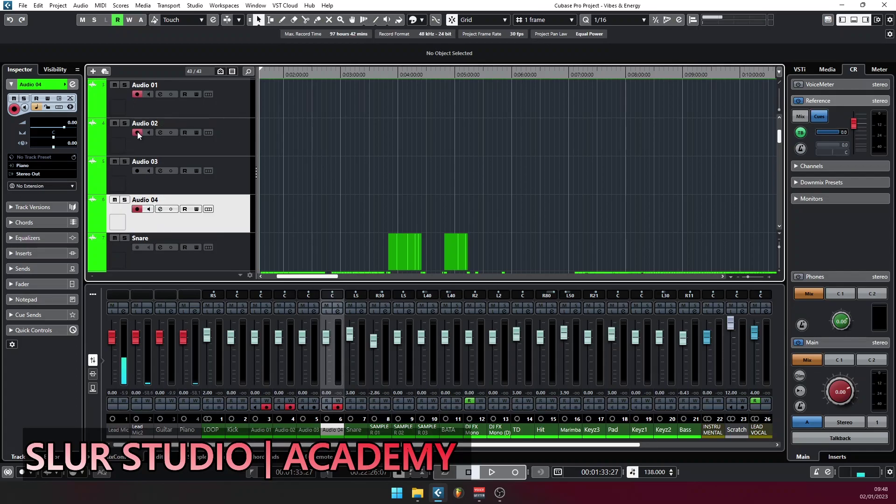
{"action": "left_click", "coordinate": [137, 175]}
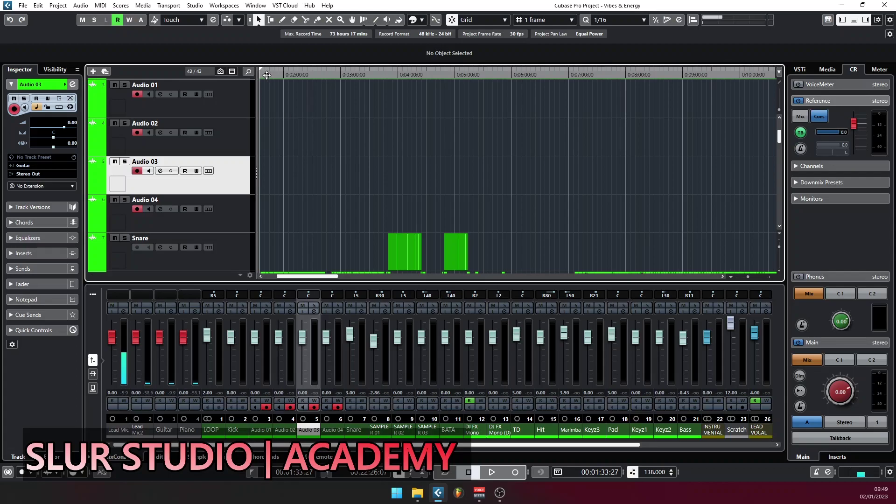
{"action": "key", "text": "KP_Multiply"}
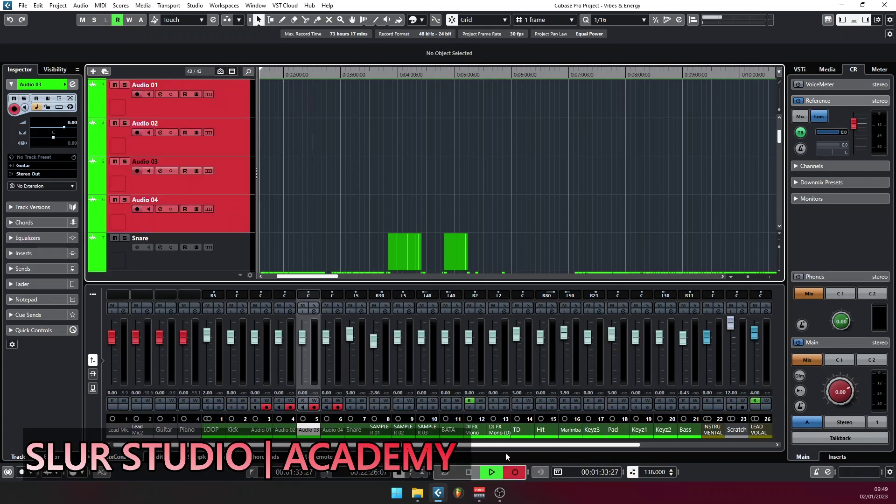
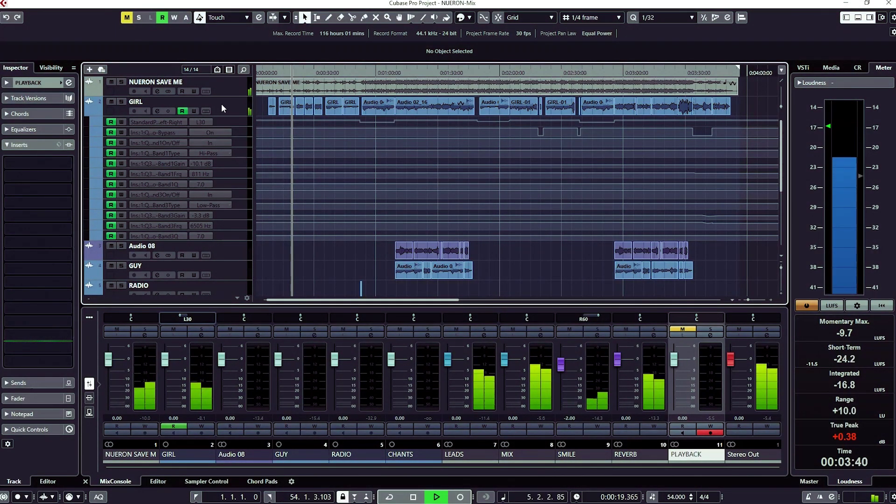
Step: Select the GIRL track in the NUERON-Mix project and reset the loudness measurement during playback
{"action": "left_click", "coordinate": [222, 106]}
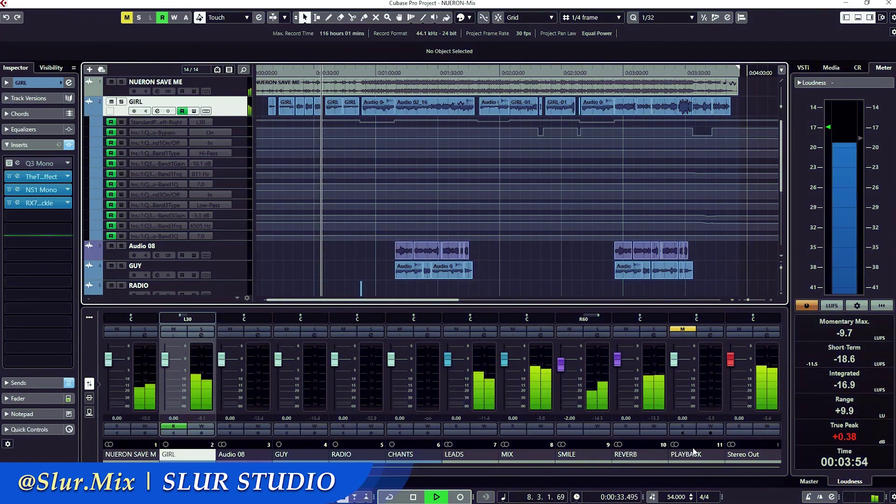
{"action": "left_click", "coordinate": [881, 306]}
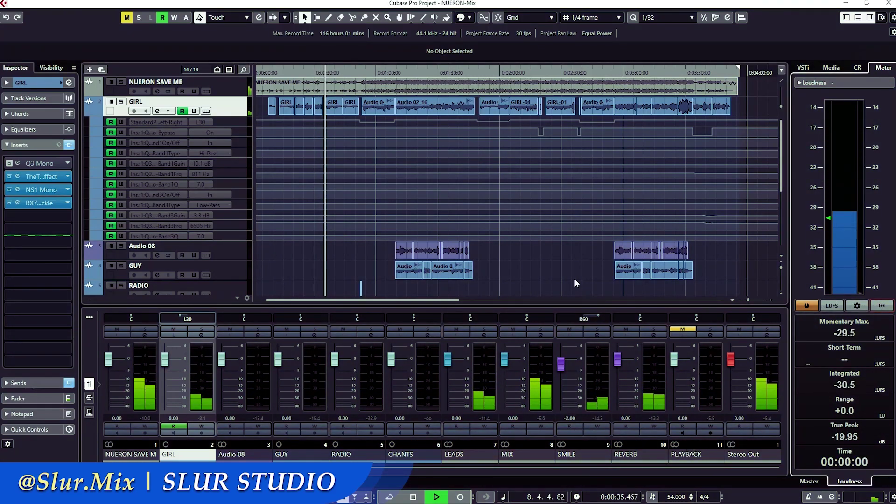
Step: Examine the NUERON-Mix arrangement around the playback position at close range while the song plays
{"action": "scroll", "coordinate": [567, 271], "scroll_direction": "down", "scroll_amount": 2}
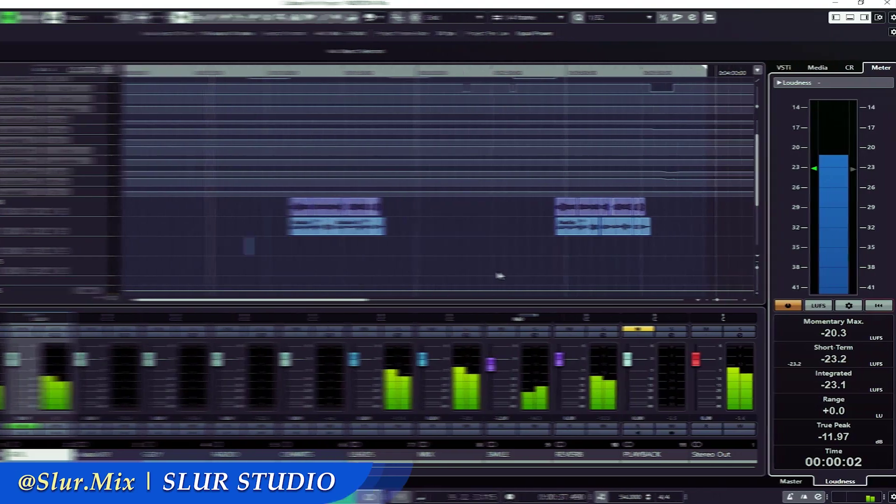
{"action": "scroll", "coordinate": [499, 276], "scroll_direction": "down", "scroll_amount": 2}
{"action": "scroll", "coordinate": [500, 276], "scroll_direction": "up", "scroll_amount": 5}
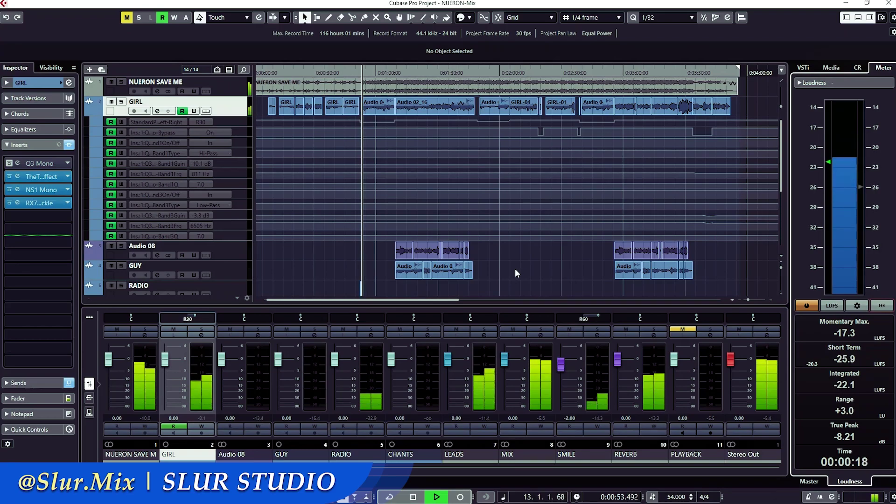
{"action": "key", "text": "h"}
{"action": "key", "text": "h"}
{"action": "key", "text": "h"}
{"action": "key", "text": "h"}
{"action": "key", "text": "h"}
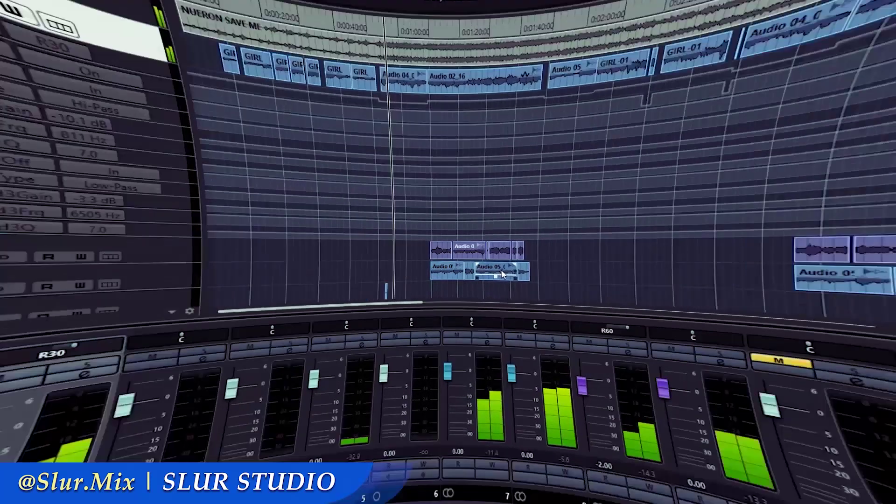
{"action": "key", "text": "g"}
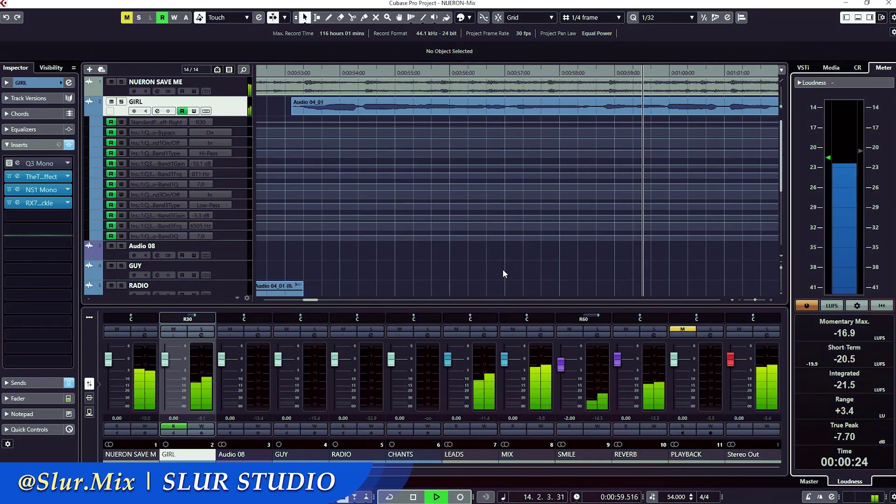
{"action": "scroll", "coordinate": [502, 273], "scroll_direction": "down", "scroll_amount": 3}
{"action": "scroll", "coordinate": [503, 274], "scroll_direction": "up", "scroll_amount": 3}
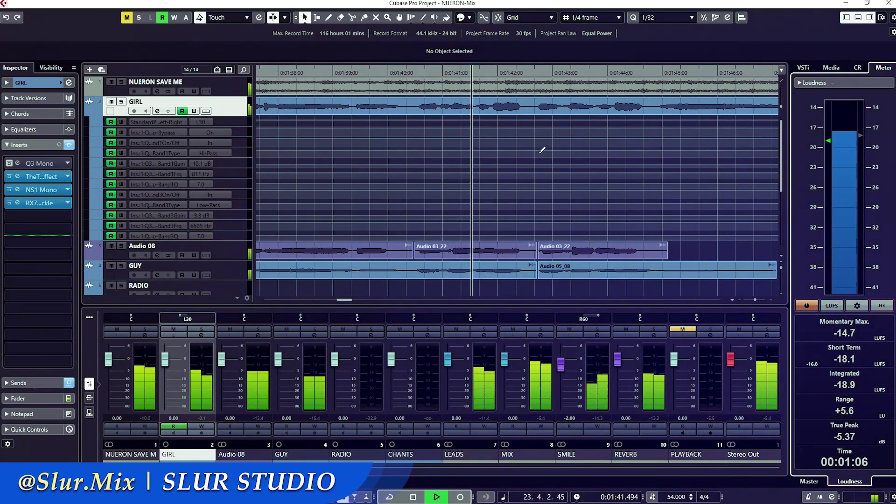
Step: Select the Audio 02_16 event on the GIRL track and open it in the editor
{"action": "left_click", "coordinate": [541, 112]}
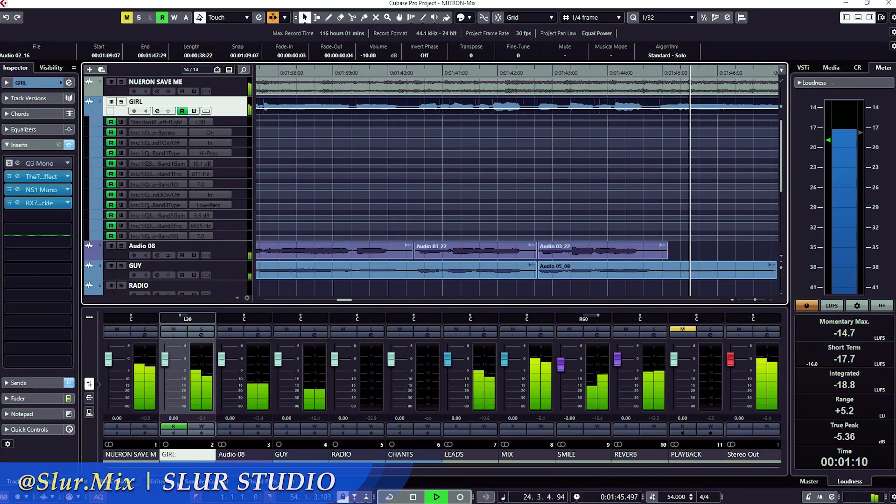
{"action": "left_click", "coordinate": [161, 482]}
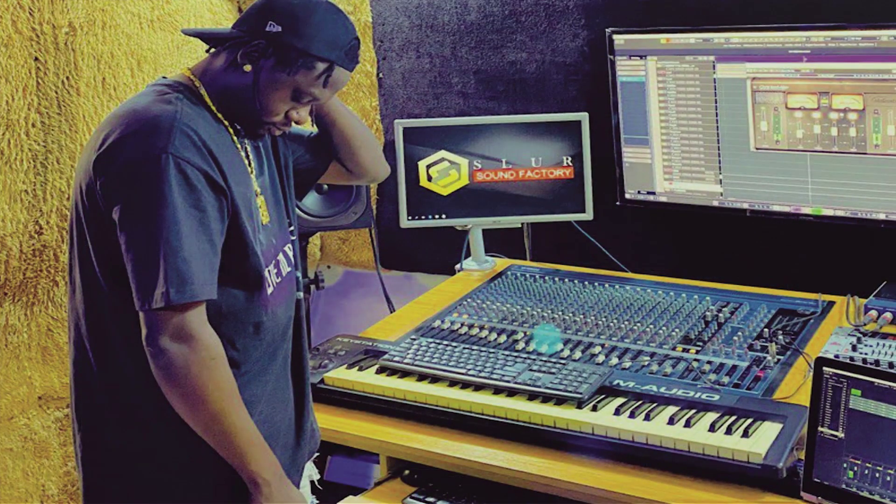